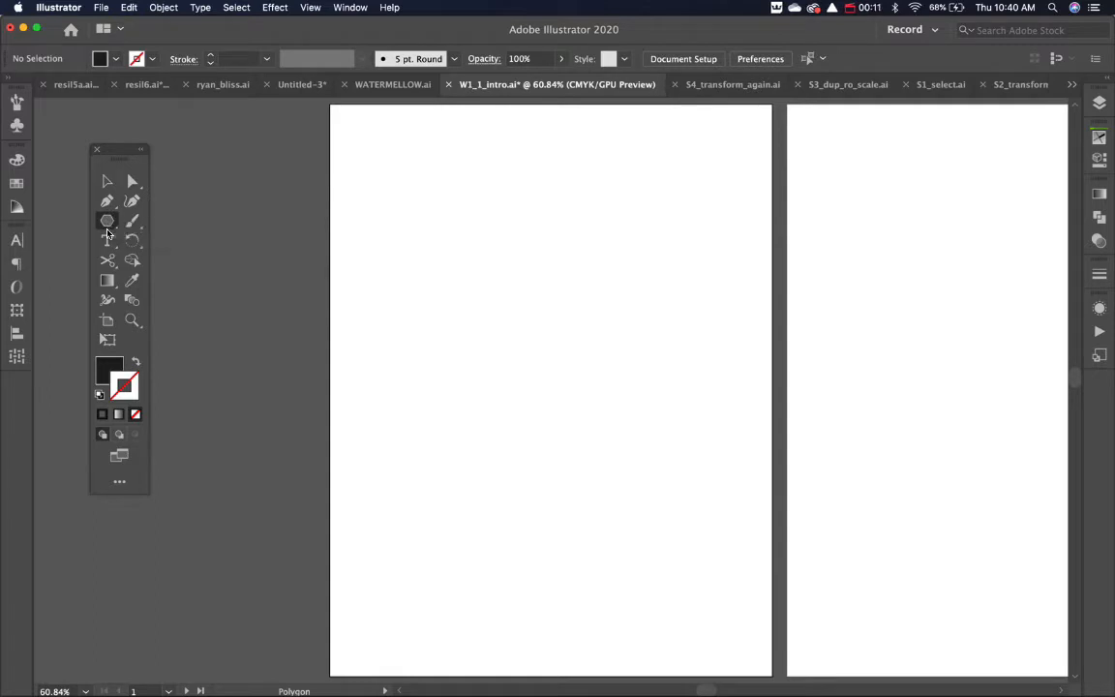
Step: Switch to the Rectangle tool and detach the shape tool group as a floating panel near the first artboard's upper-right corner
left_click_drag(108, 222, 160, 219)
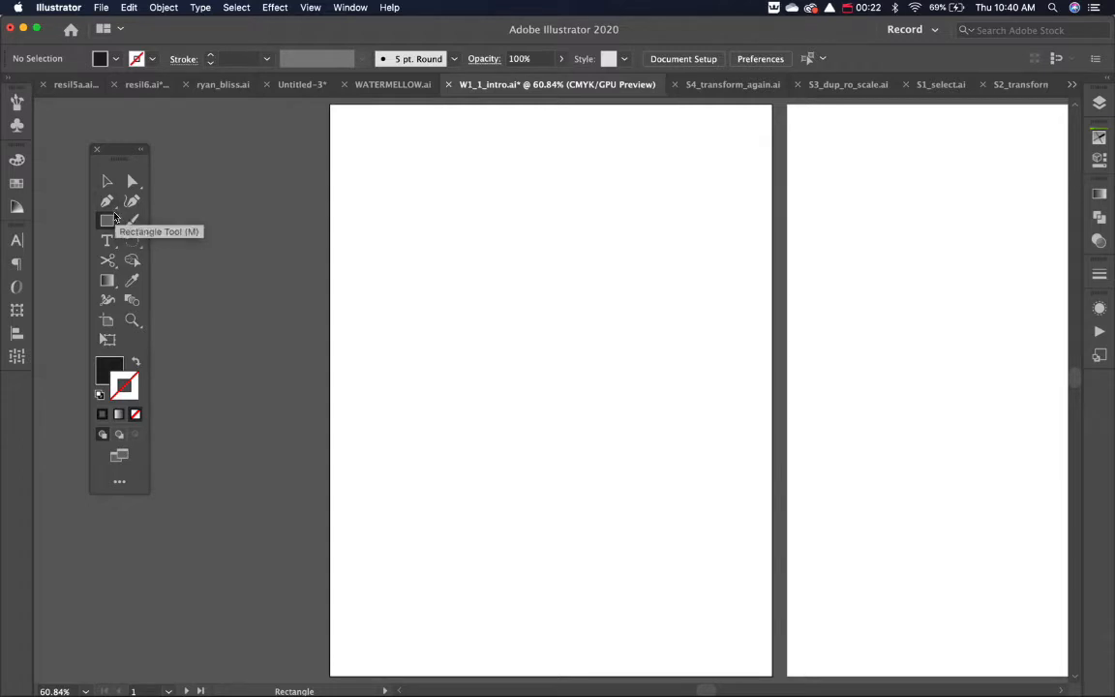
left_click(109, 223)
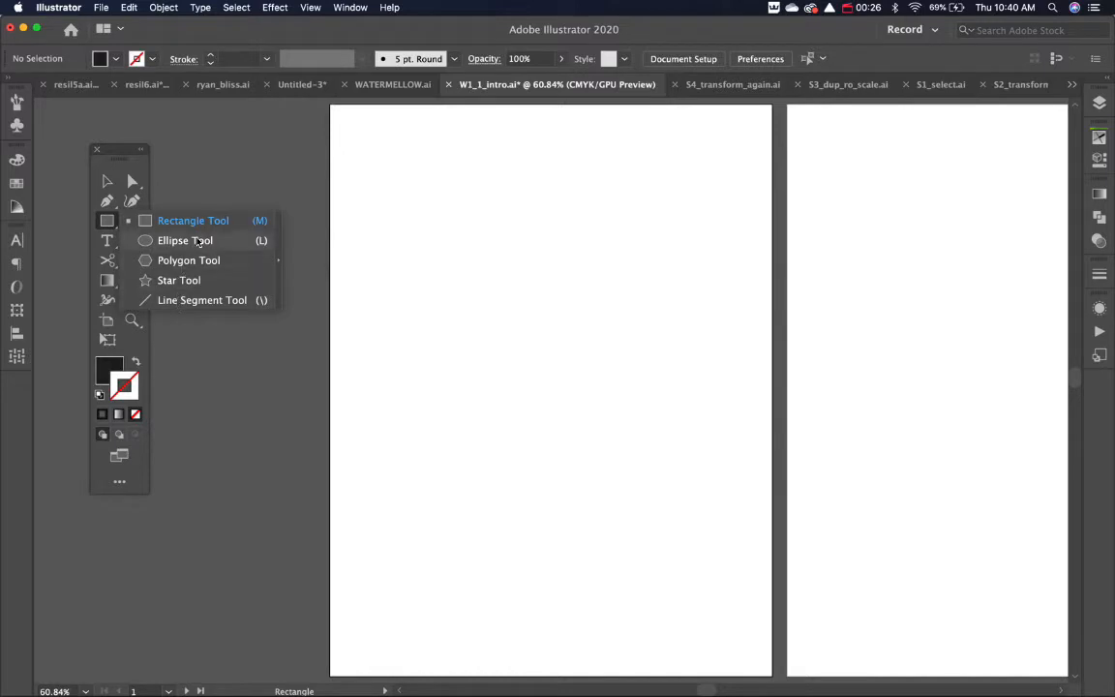
left_click(279, 269)
left_click_drag(169, 236, 686, 119)
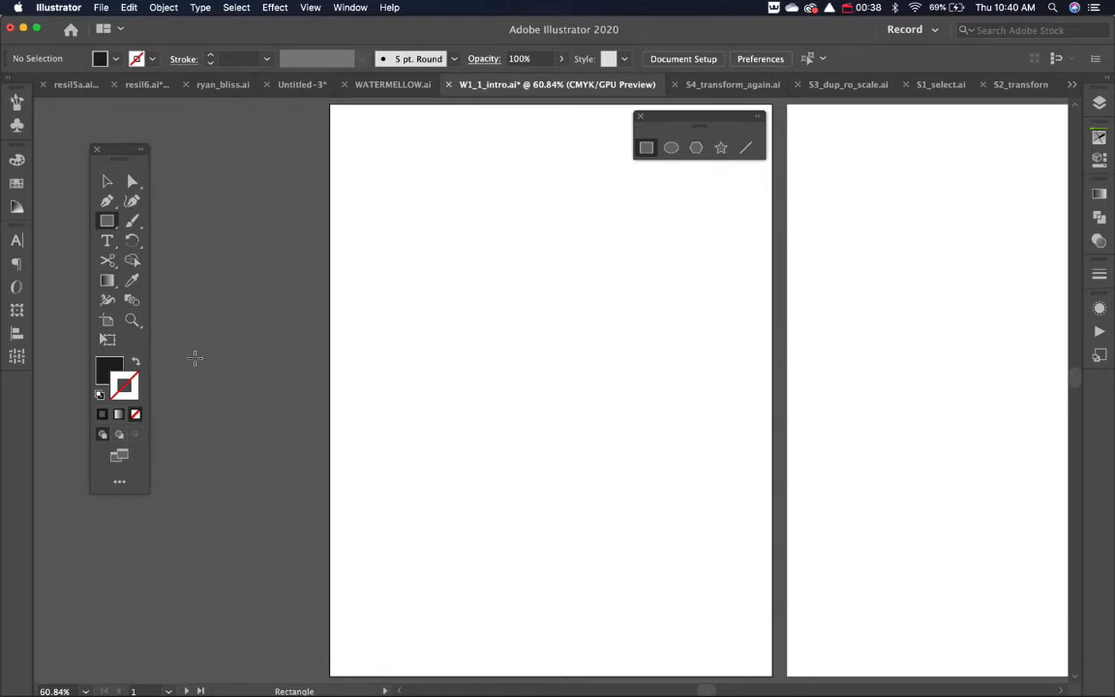
Step: Draw a black-filled rectangle with an orange-red stroke (M 81.18, Y 98.82) in the upper part of the first artboard
left_click(111, 374)
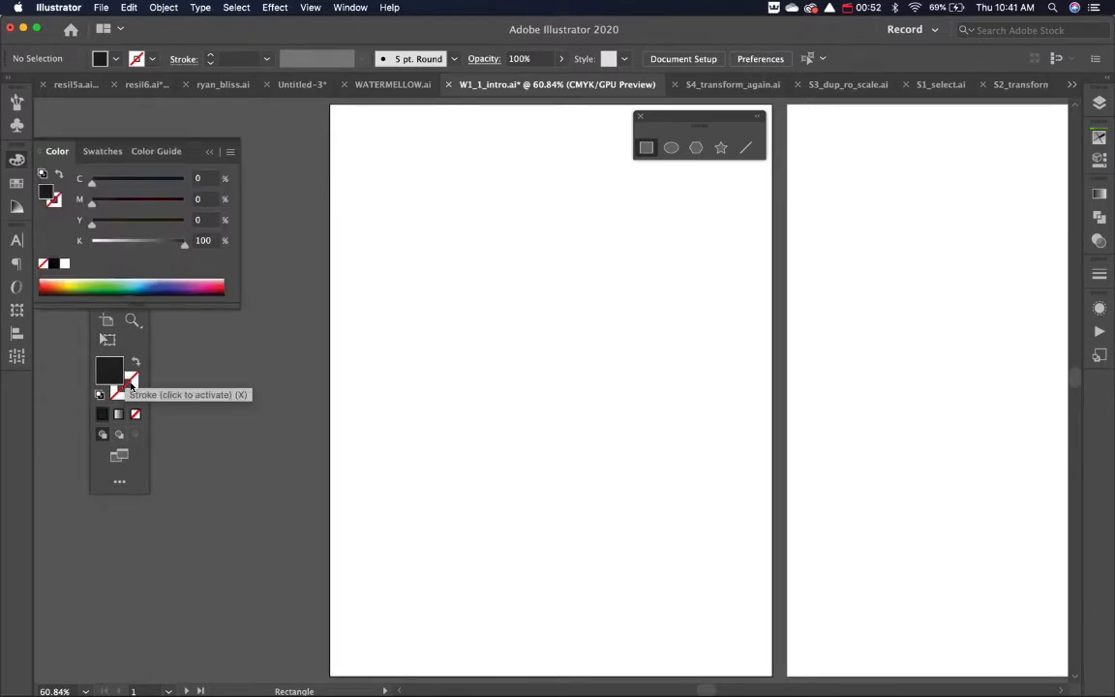
left_click(131, 383)
left_click(57, 203)
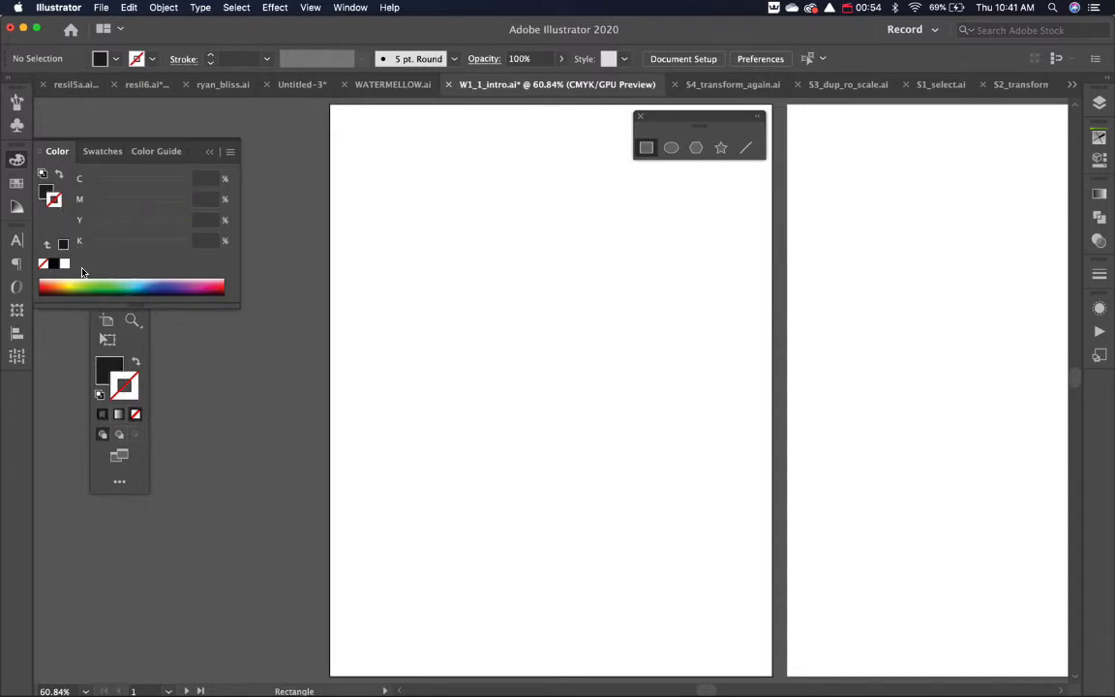
left_click(50, 283)
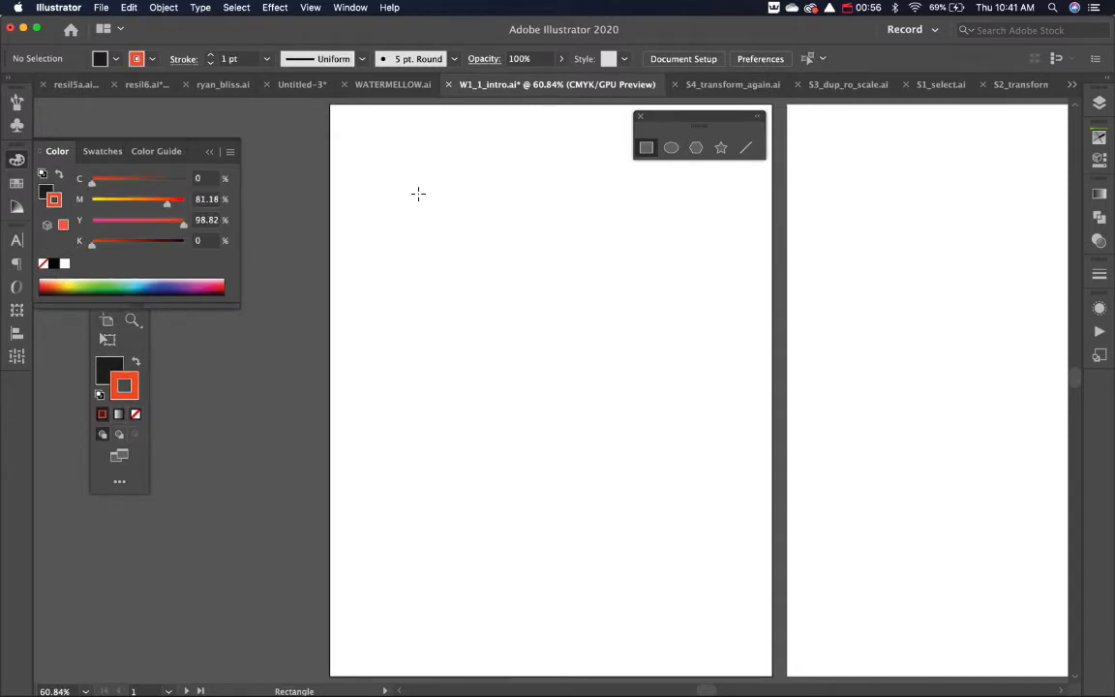
left_click_drag(403, 188, 564, 385)
left_click(659, 347, "super")
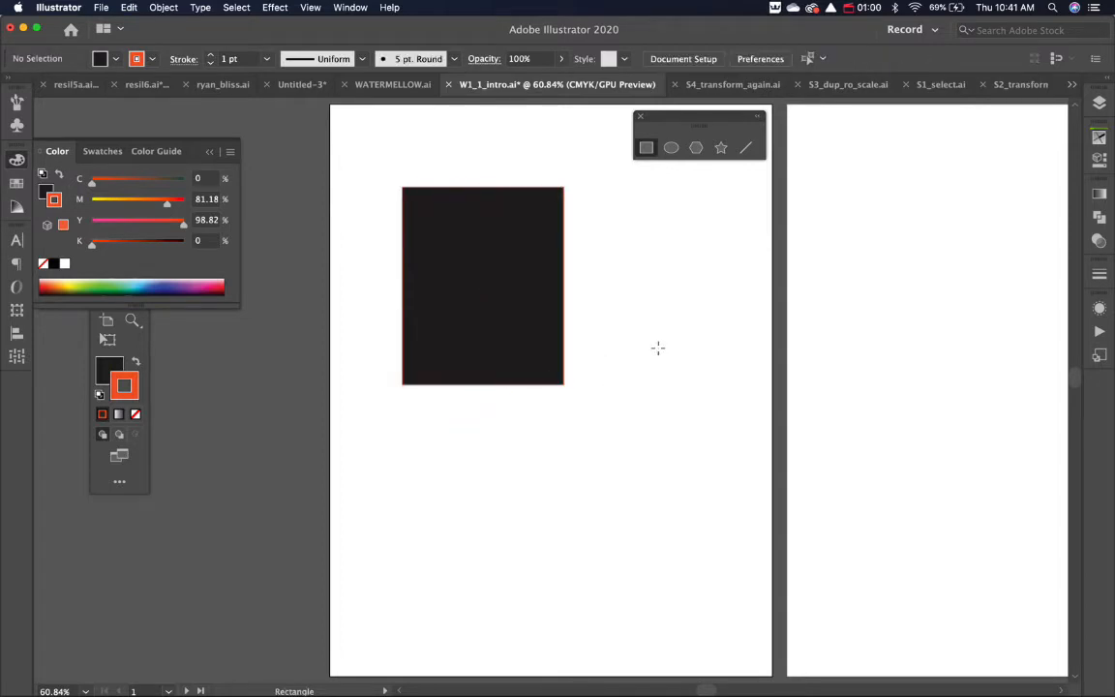
Step: Set the rectangle's stroke weight to 10 pt
left_click_drag(501, 291, 500, 293)
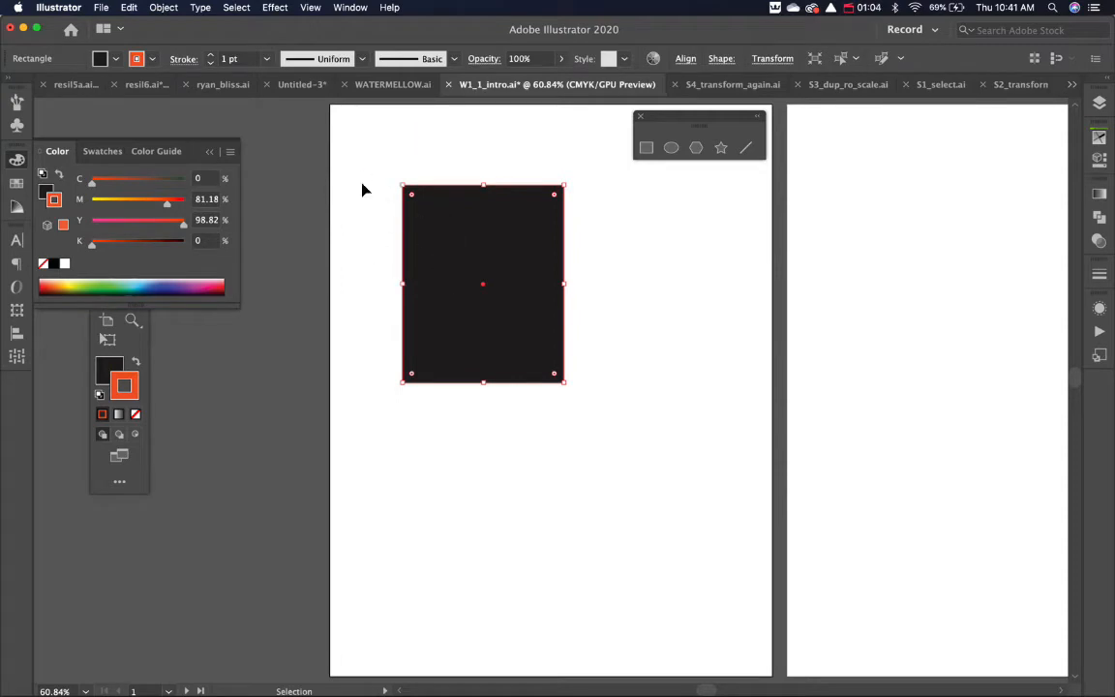
left_click(209, 59)
left_click(209, 59)
left_click(209, 59)
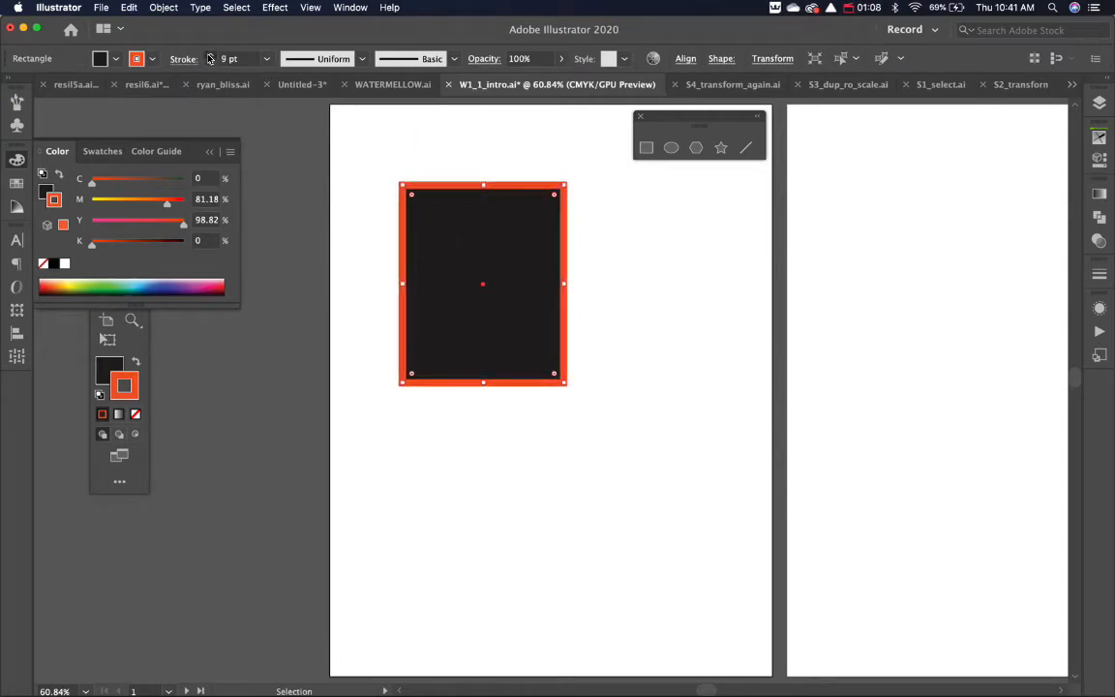
left_click(209, 59)
left_click(294, 174)
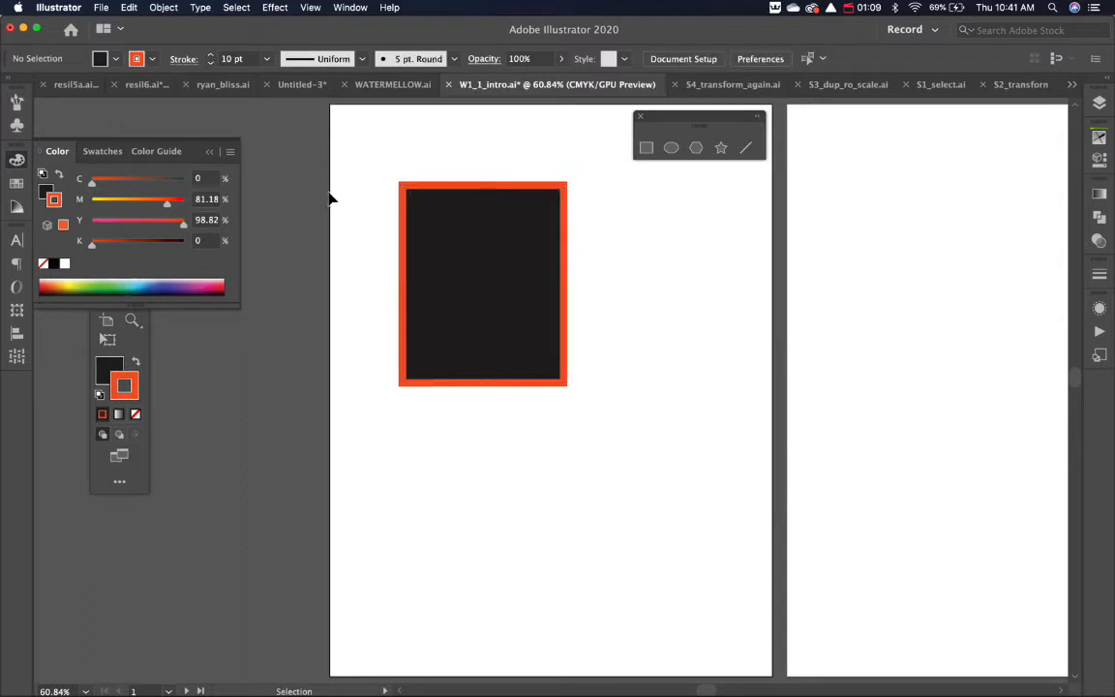
Step: Remove the orange-red stroke from the rectangle, leaving only its black fill
left_click(518, 281)
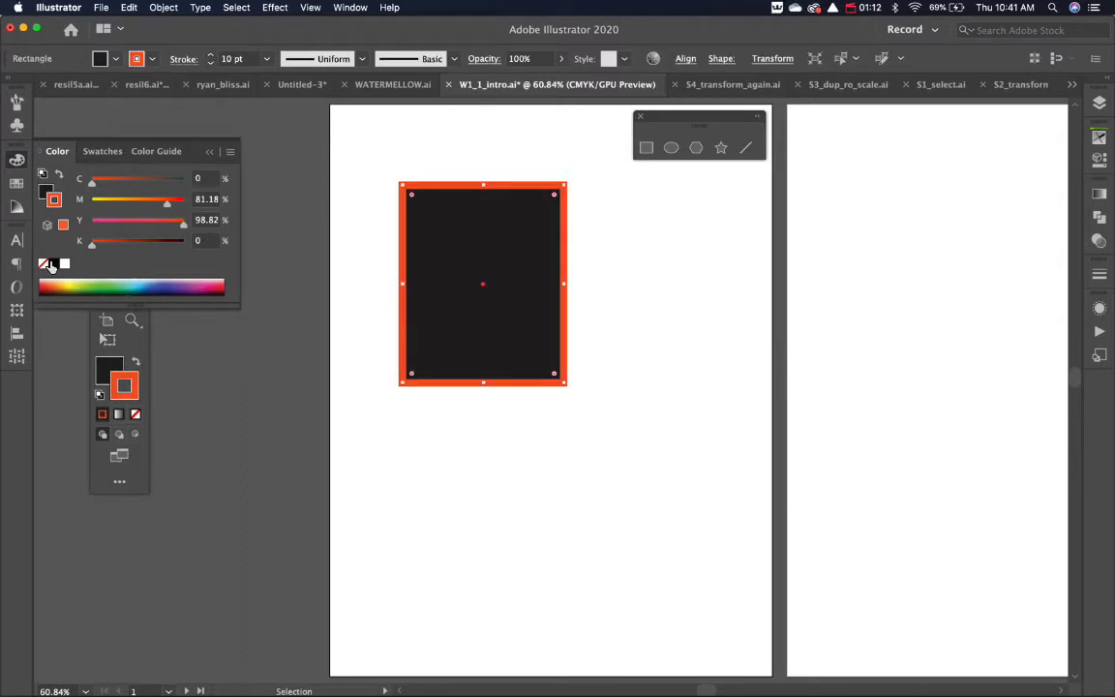
left_click(16, 160)
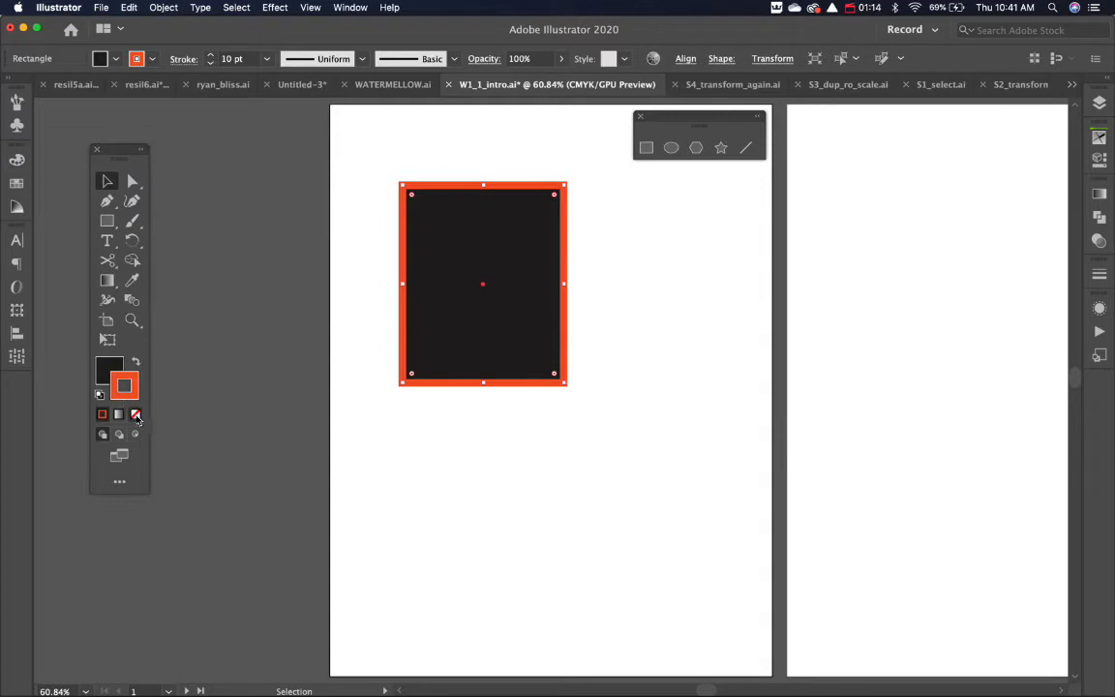
left_click(136, 414)
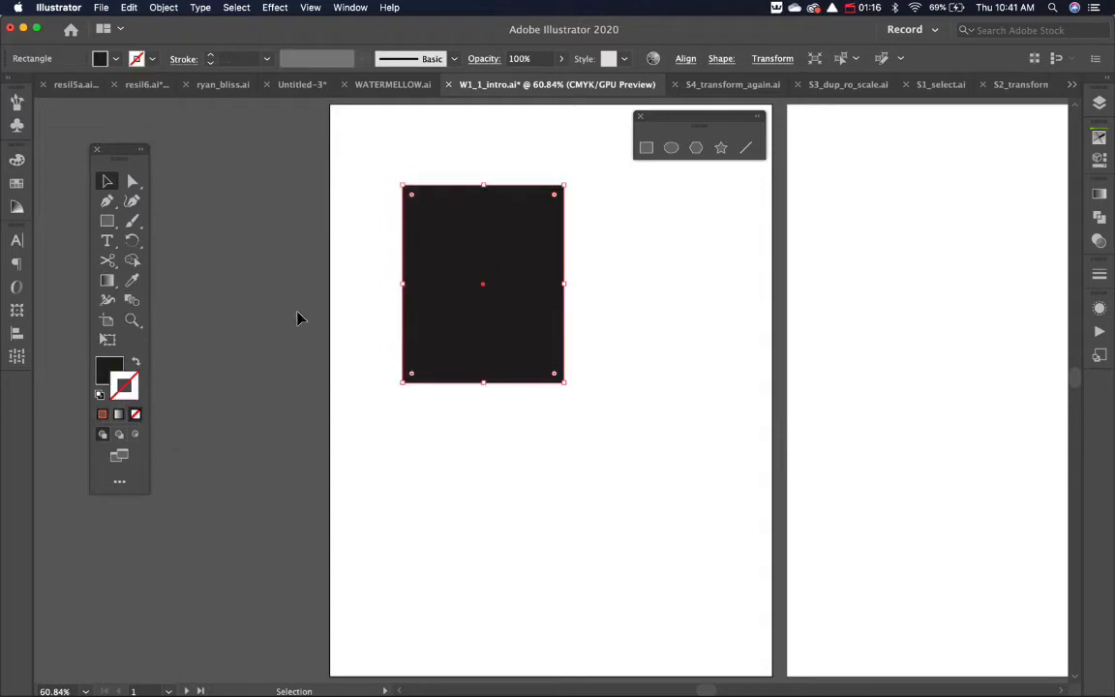
left_click(379, 304)
Step: Swap the rectangle's fill and stroke so it has no fill and a black outline
left_click(484, 292)
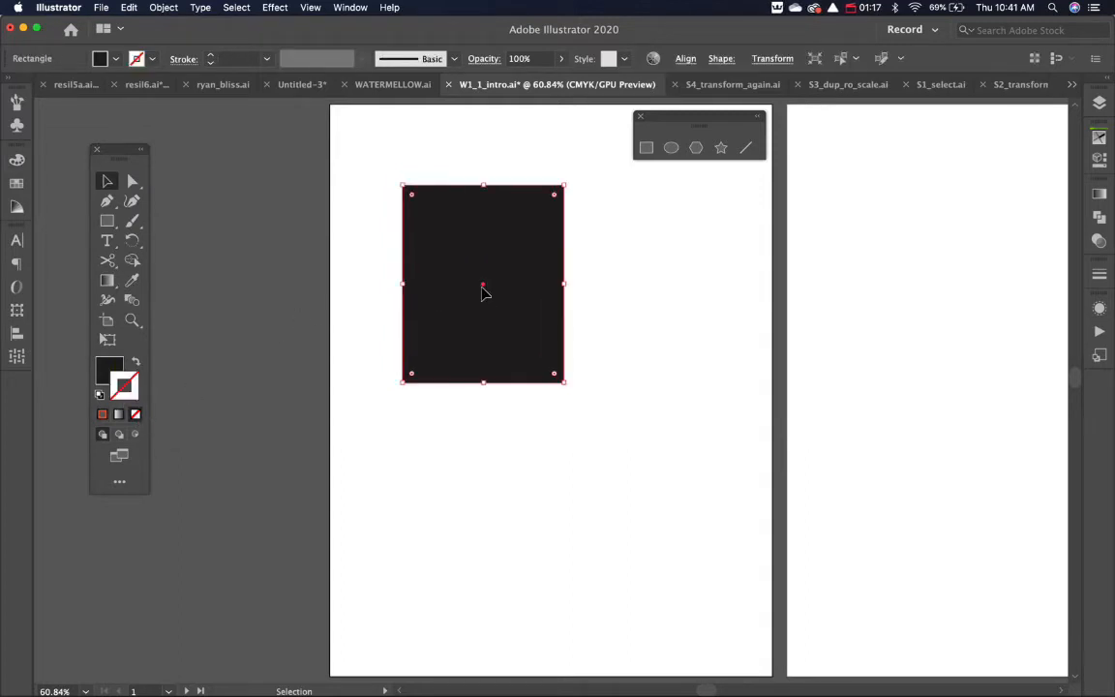
left_click(136, 365)
left_click(356, 307)
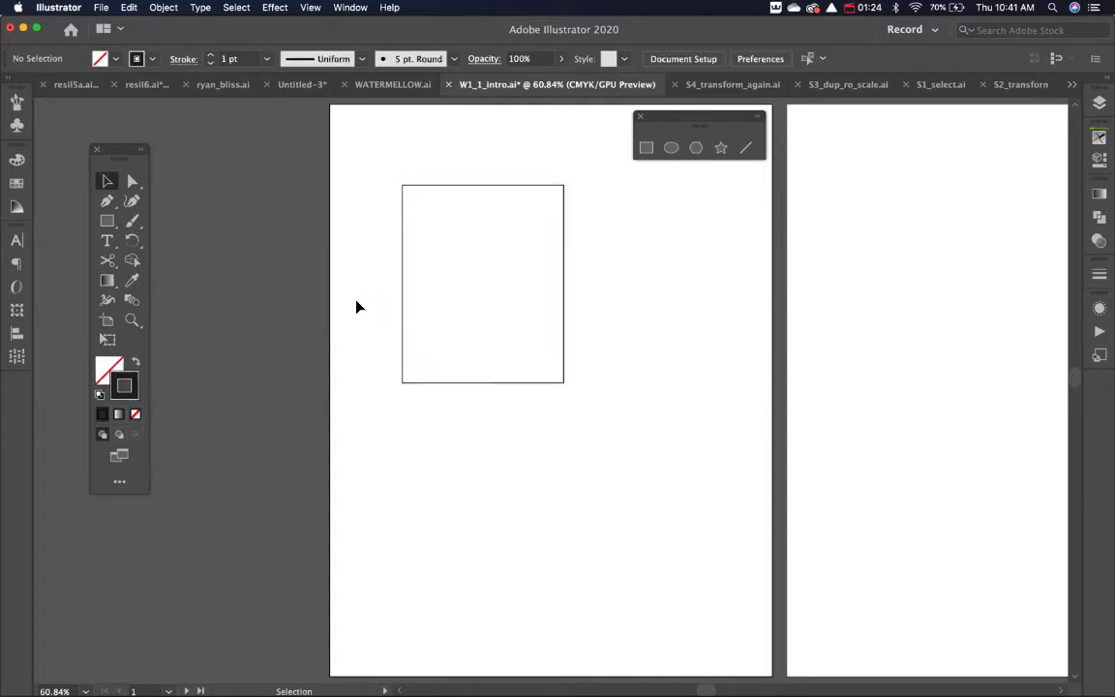
Step: Delete the outlined rectangle and draw a larger unfilled rectangle in its place
left_click_drag(383, 288, 472, 346)
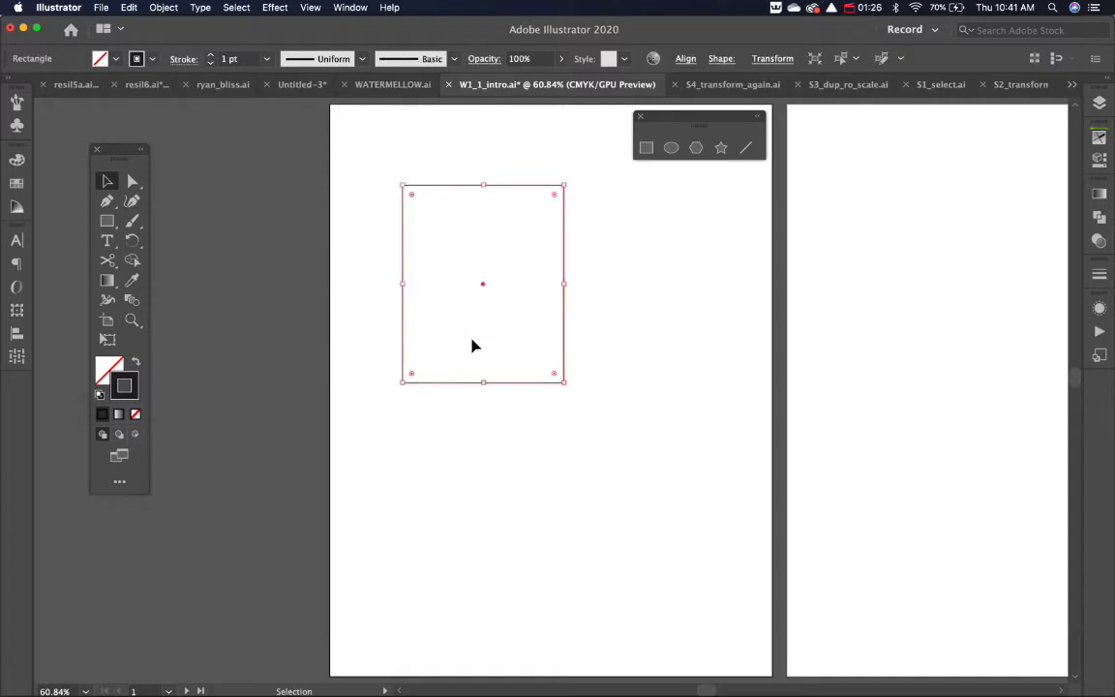
key("Delete")
left_click(647, 155)
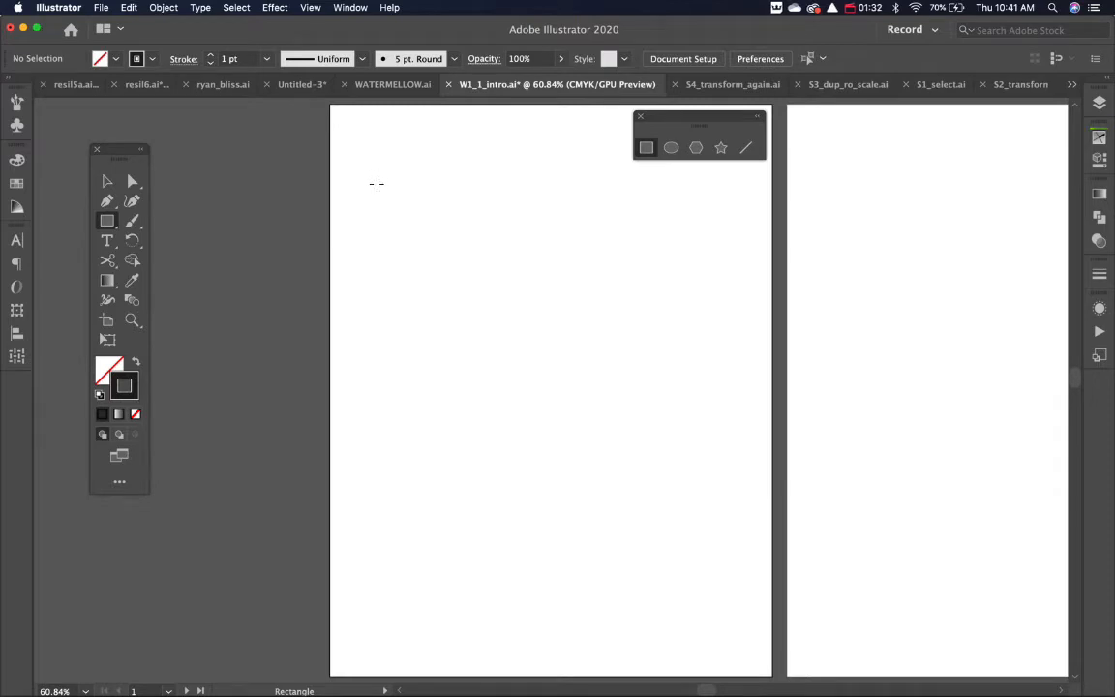
left_click_drag(375, 177, 573, 458)
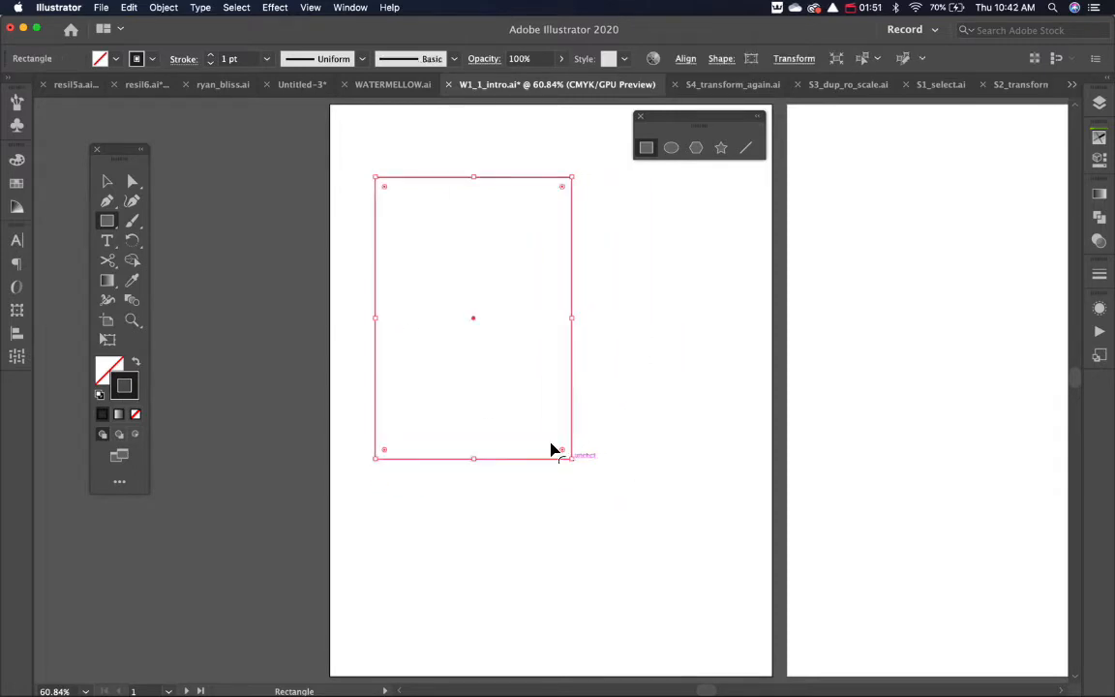
Step: Round all four corners of the rectangle together to a radius of about 0.57 in
left_click(105, 183)
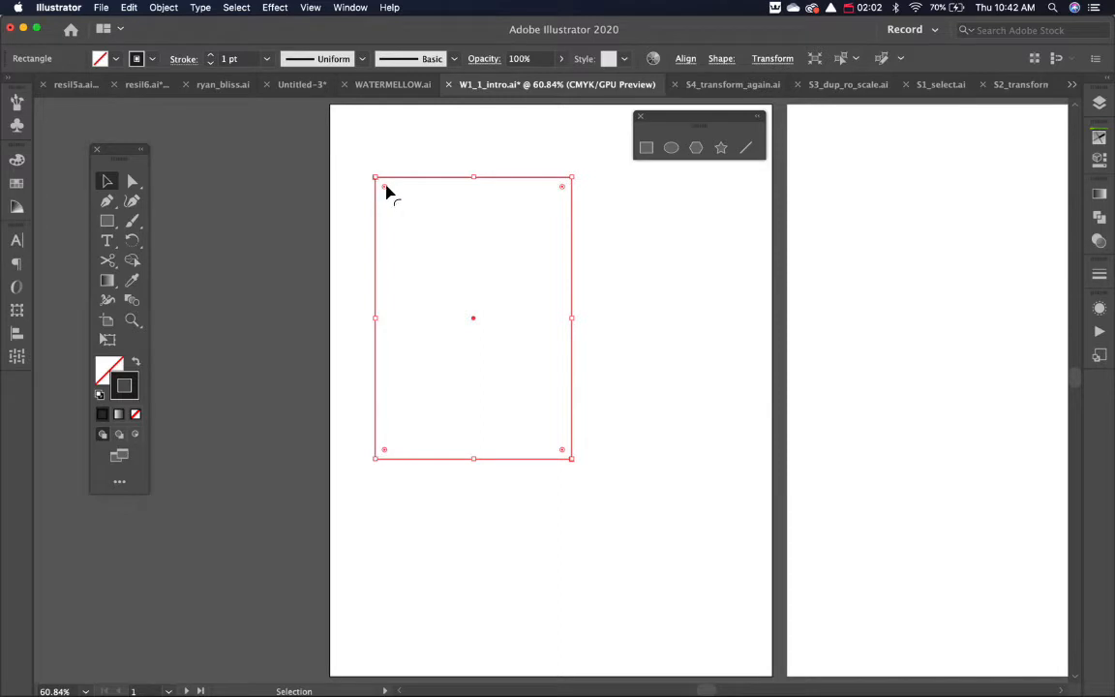
left_click_drag(385, 191, 407, 209)
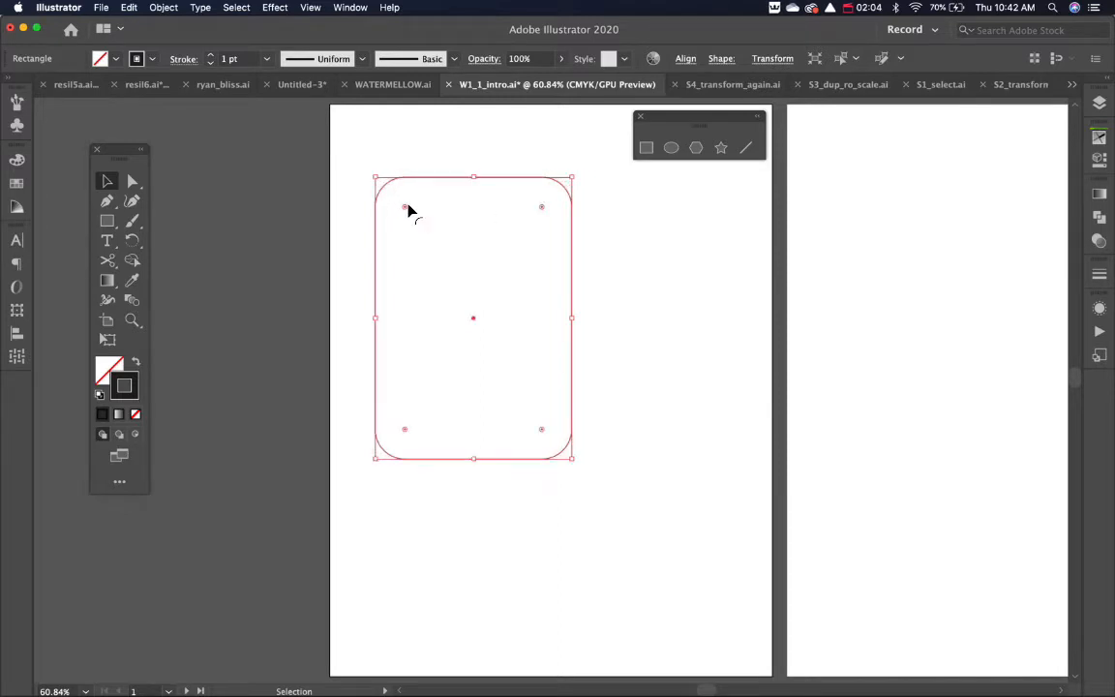
left_click(346, 164)
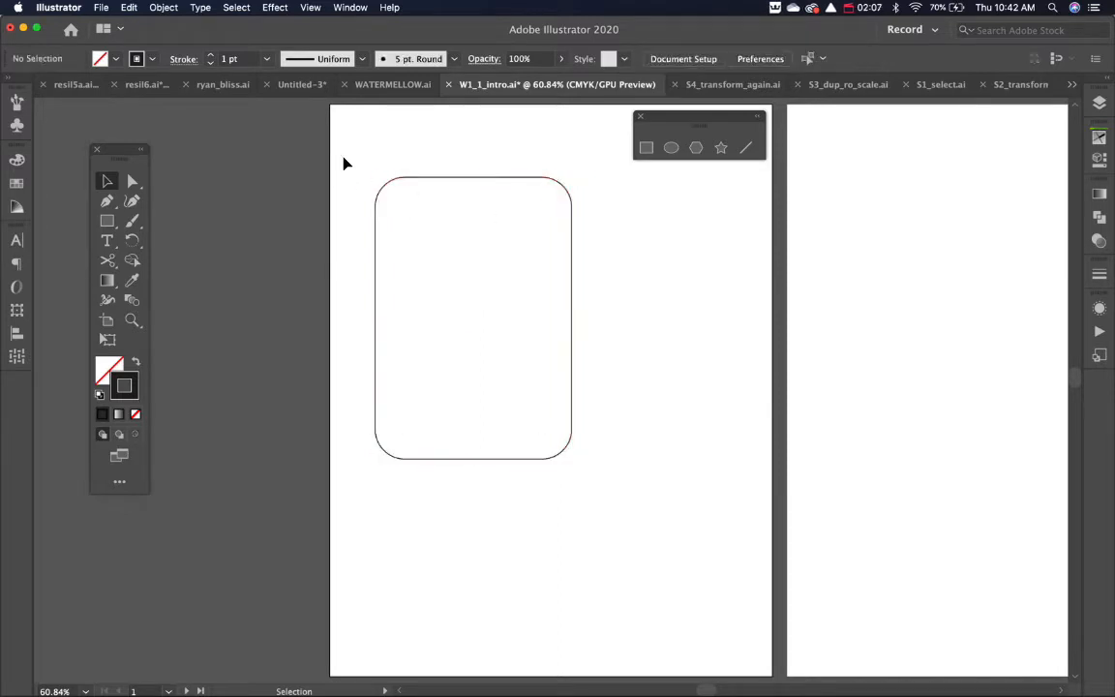
Step: Select only the rectangle's upper-left corner anchors and enlarge that corner's rounding until it reaches the upper-right corner's curve
left_click(134, 183)
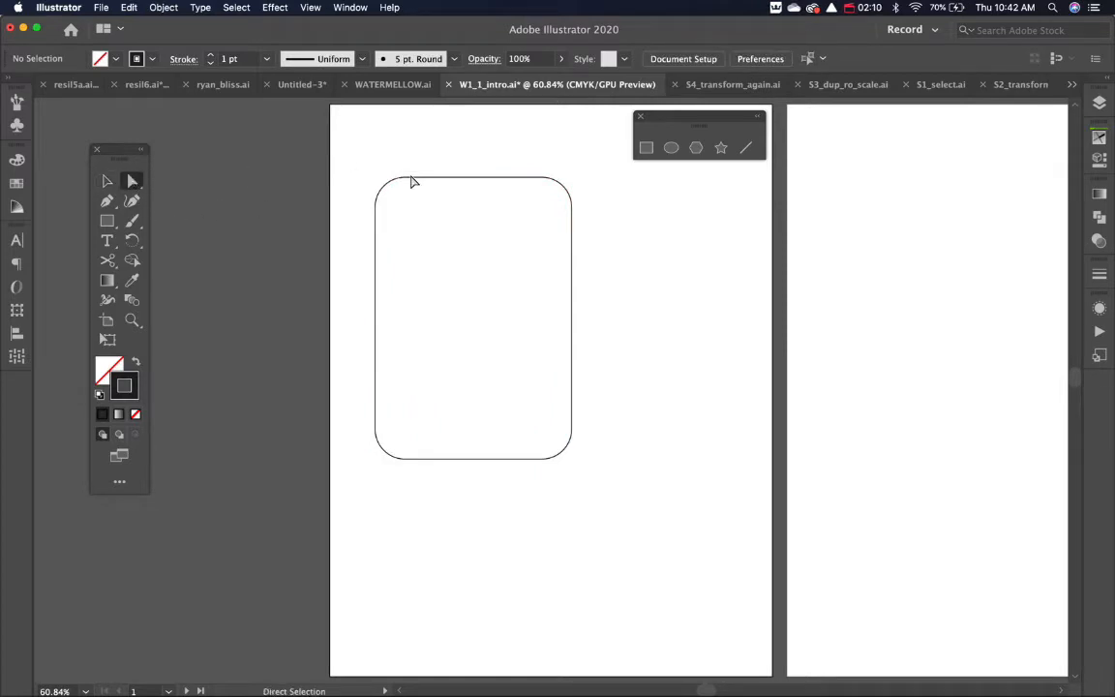
left_click_drag(329, 145, 399, 231)
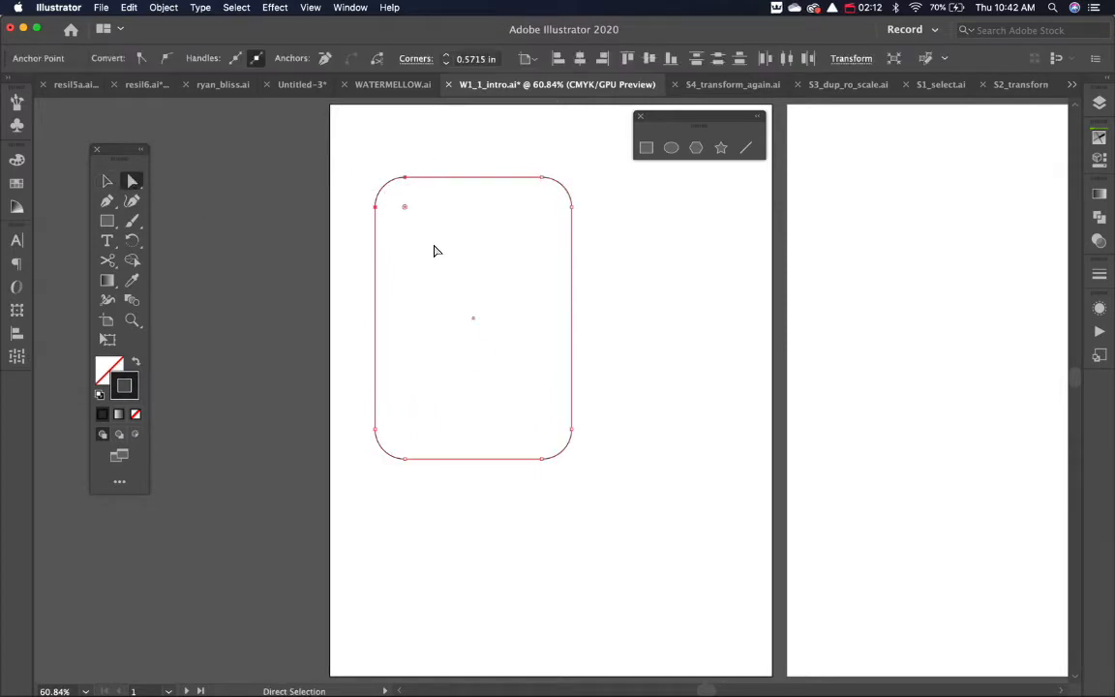
left_click(355, 170)
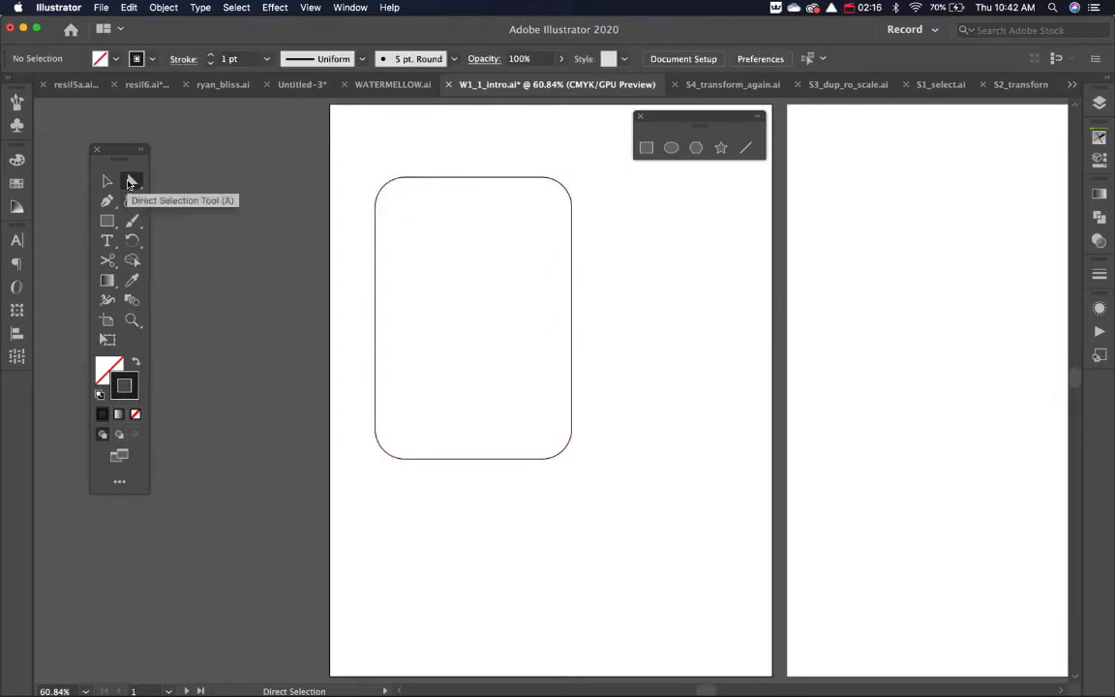
left_click_drag(352, 154, 443, 247)
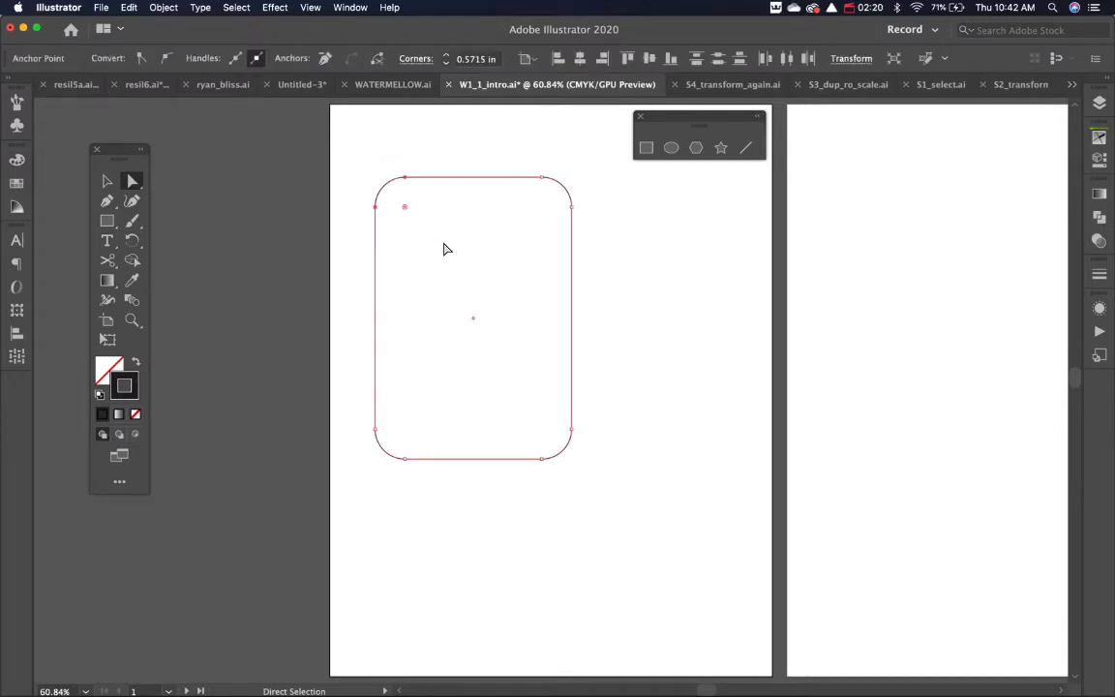
left_click_drag(406, 210, 594, 374)
left_click(654, 401)
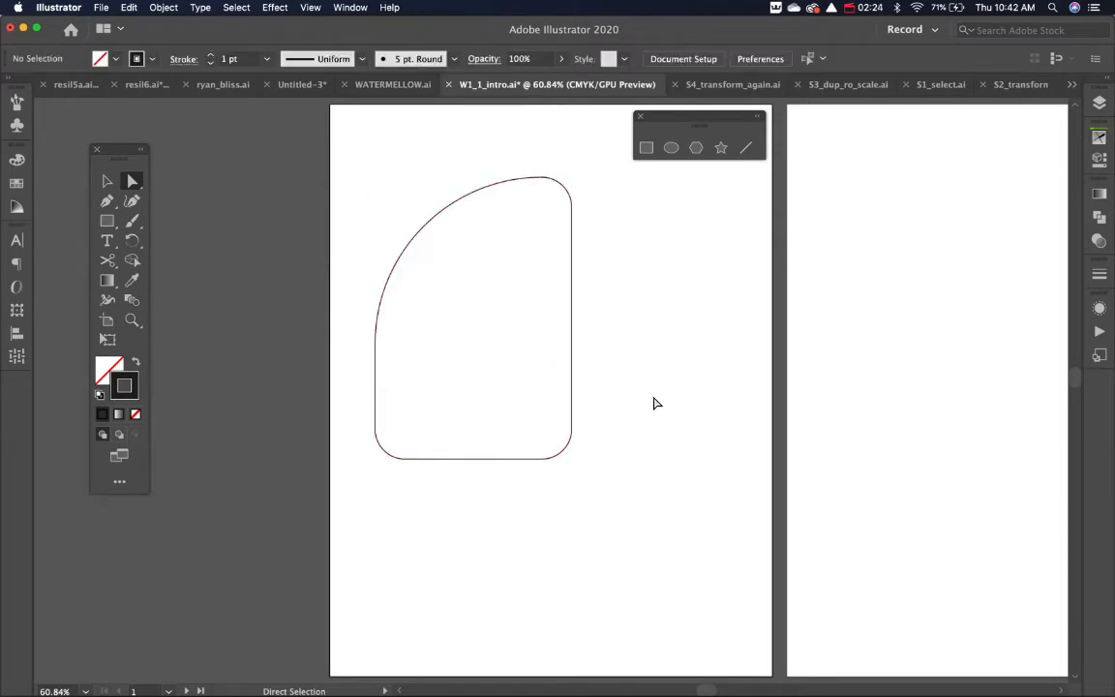
Step: Delete the rounded shape and draw a smaller square-cornered rectangle in its place
key("v")
left_click_drag(641, 259, 420, 368)
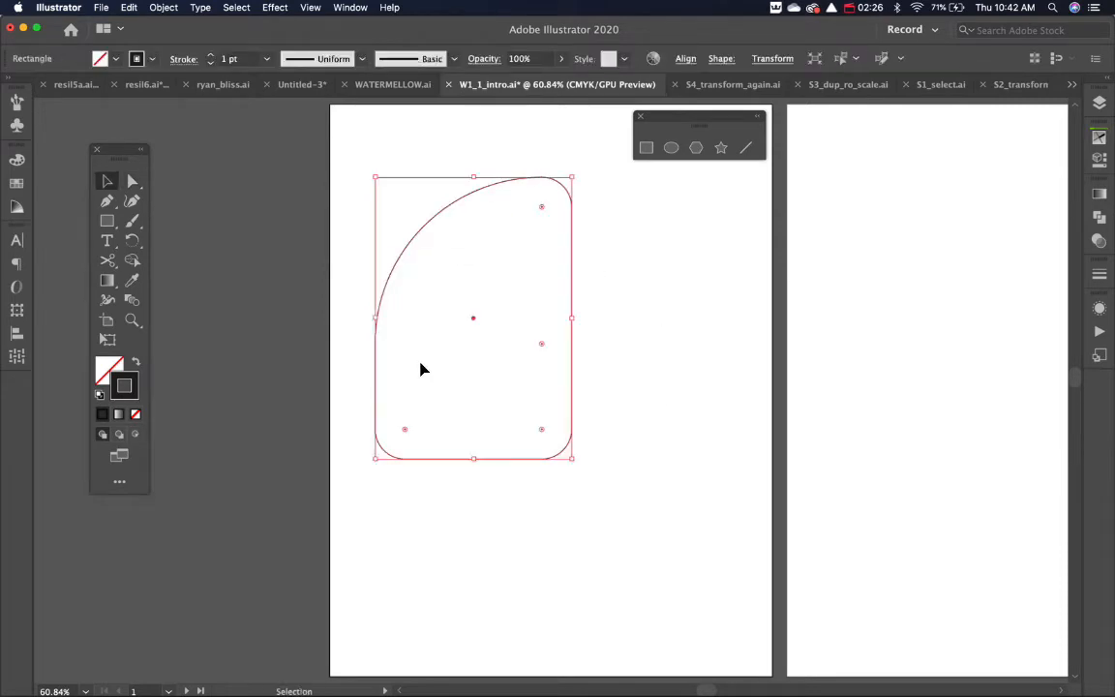
key("Delete")
left_click(647, 155)
left_click_drag(390, 206, 539, 431)
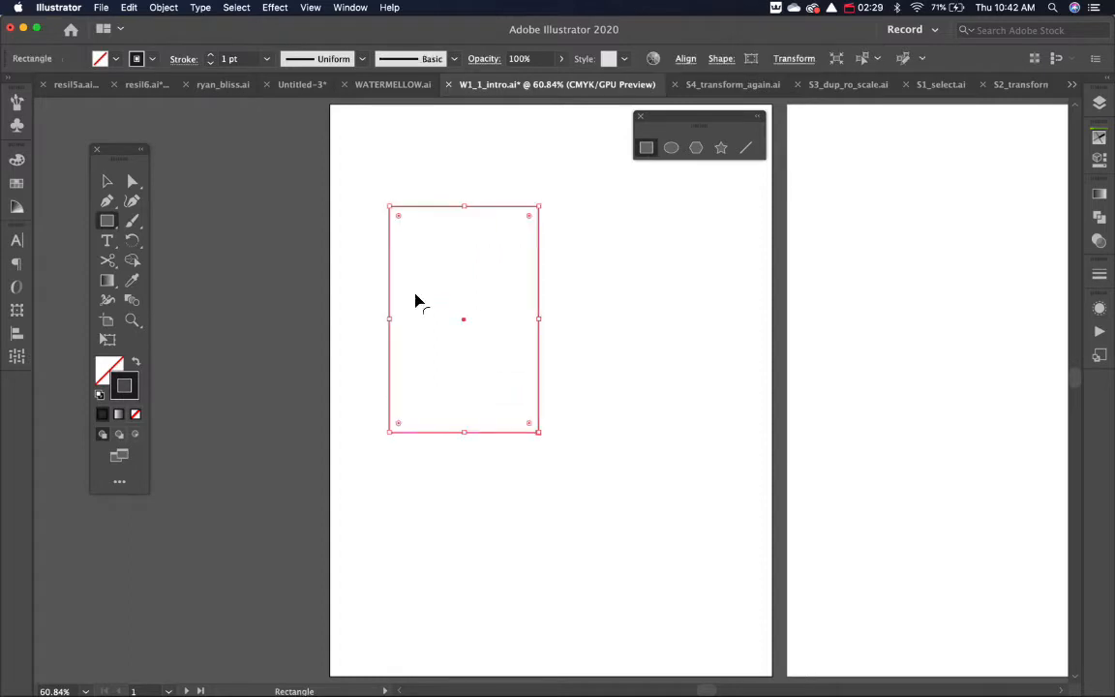
Step: Select the new rectangle's upper-left anchor point and round only that corner with a large curve
left_click(132, 181)
left_click(360, 216)
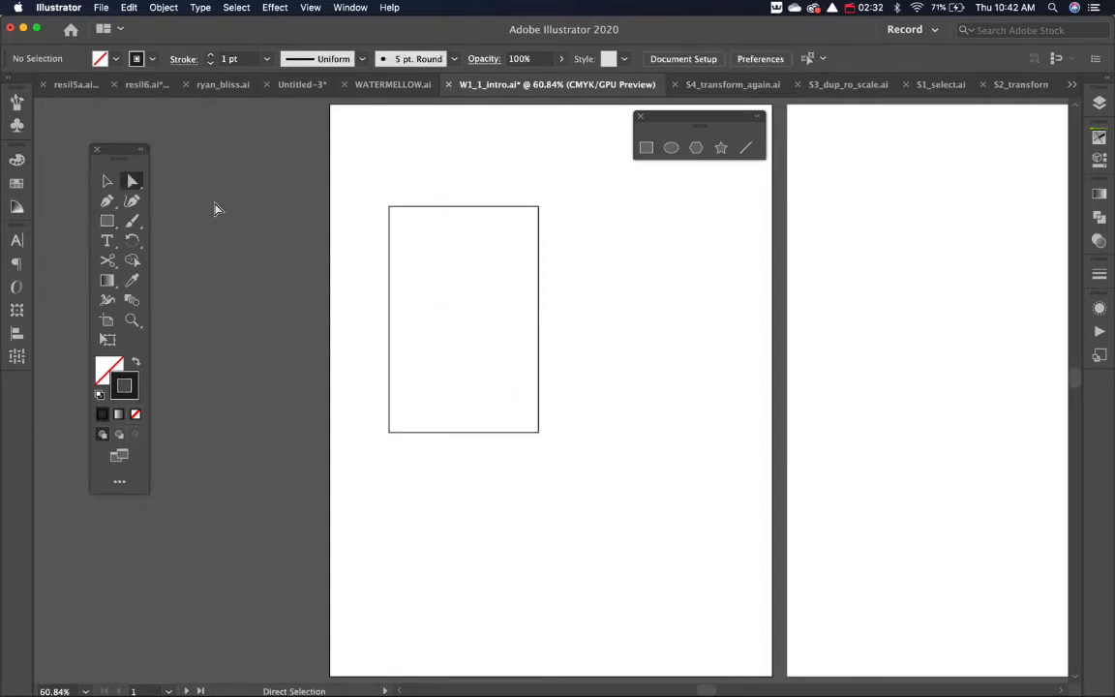
left_click(390, 207)
left_click_drag(399, 217, 503, 322)
left_click(635, 356)
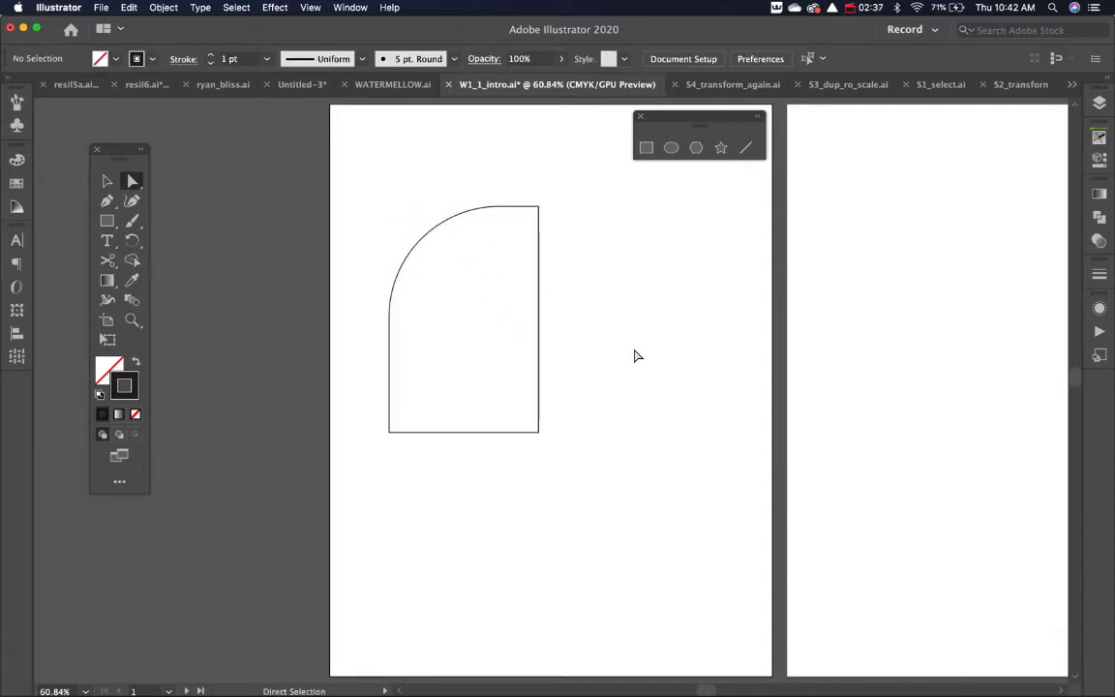
Step: Round the rectangle's lower-right corner with a smaller curve than the upper-left one
left_click(537, 431)
left_click_drag(535, 431, 495, 386)
left_click(620, 433)
Step: Delete the rectangle with the two rounded corners from the artboard
key("v")
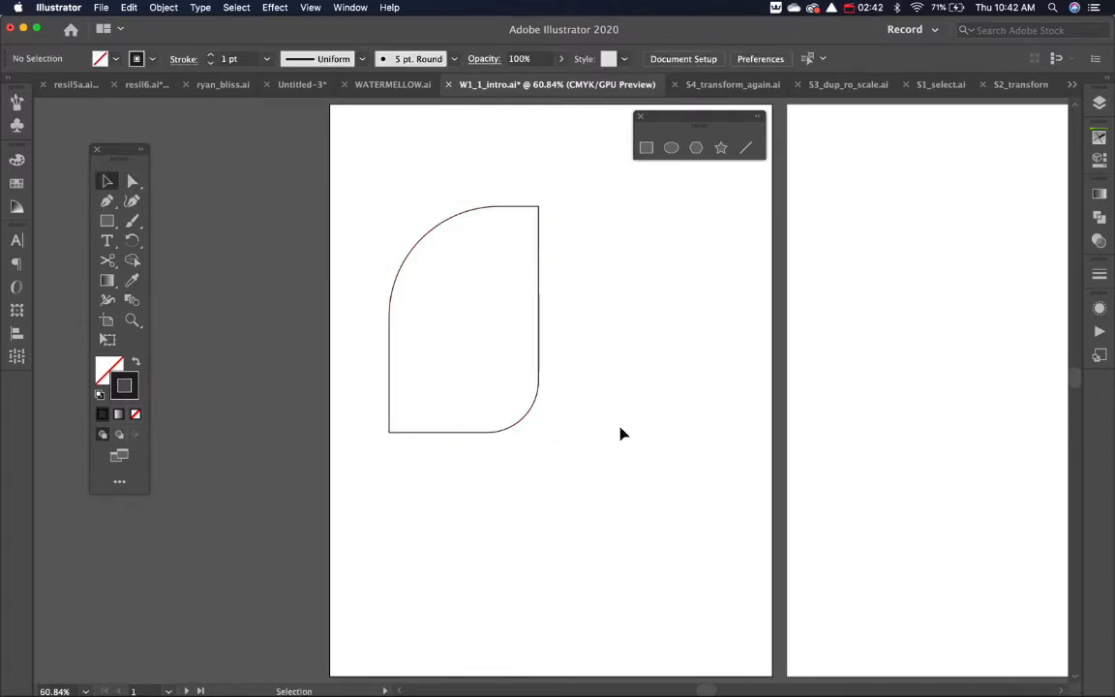
left_click_drag(622, 242, 421, 487)
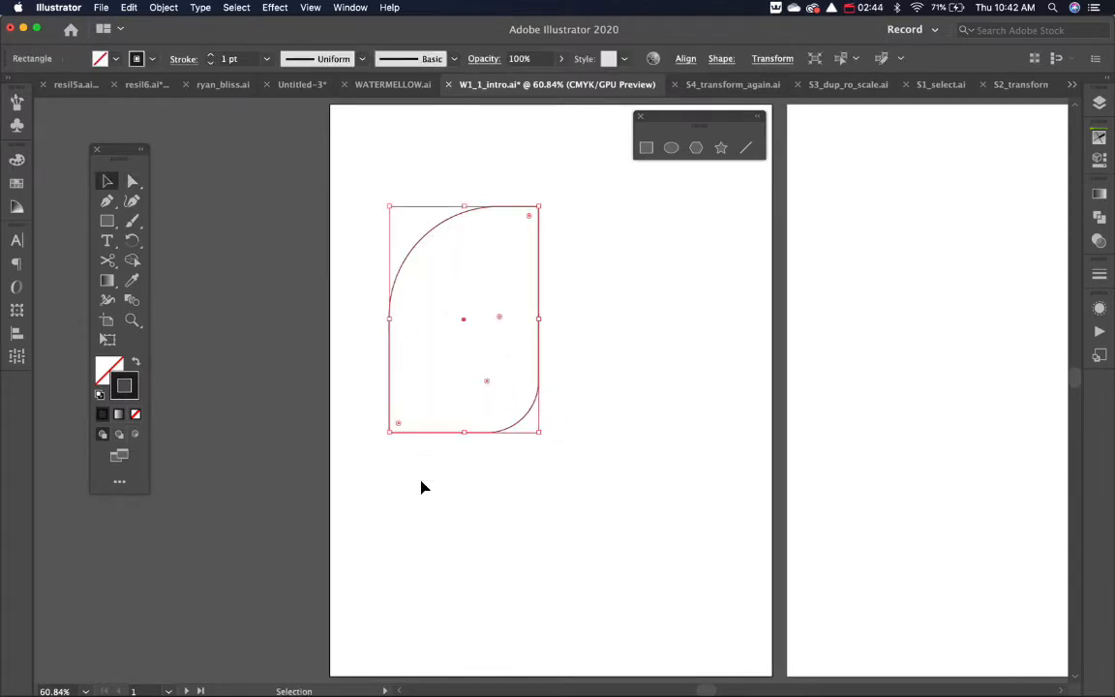
key("Delete")
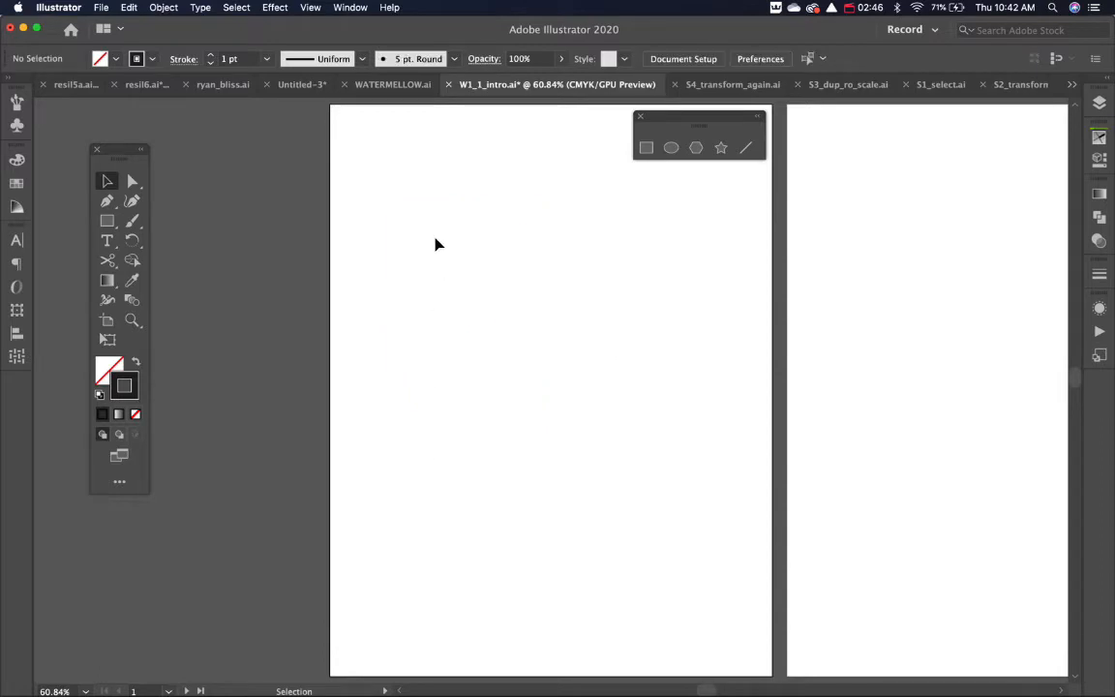
Step: Draw a wide, flat ellipse across the upper part of the artboard and a perfect circle below it
left_click(671, 147)
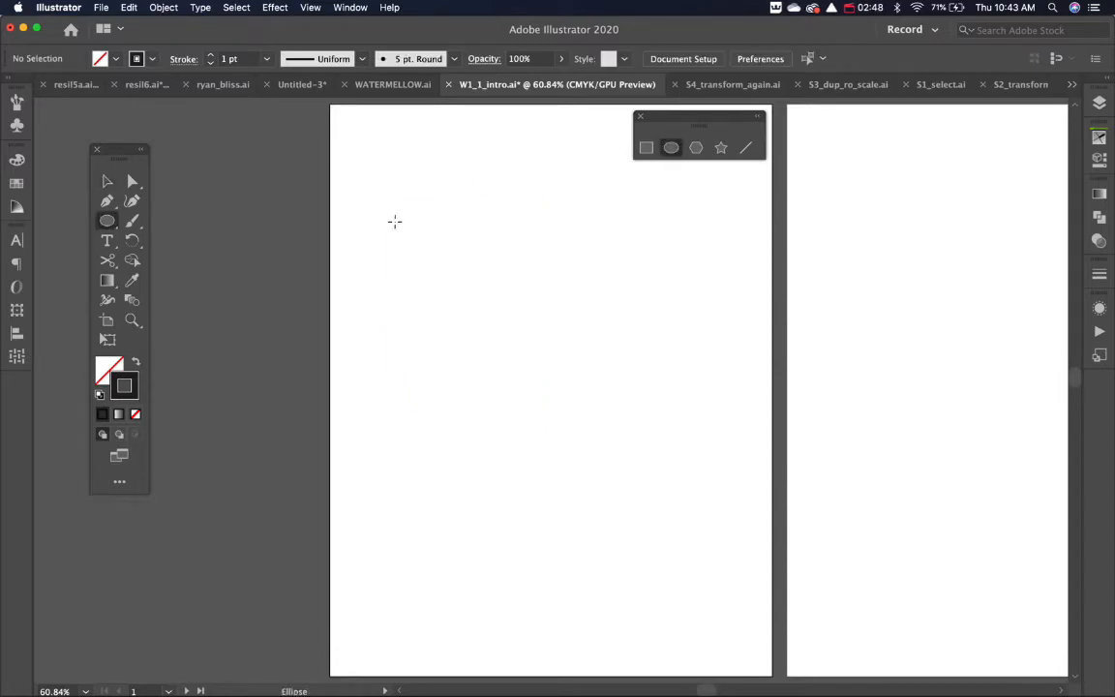
mouse_move(383, 209)
left_mouse_down()
mouse_move(569, 314)
mouse_move(719, 266)
mouse_move(691, 303)
left_mouse_up()
left_click_drag(417, 366, 621, 568)
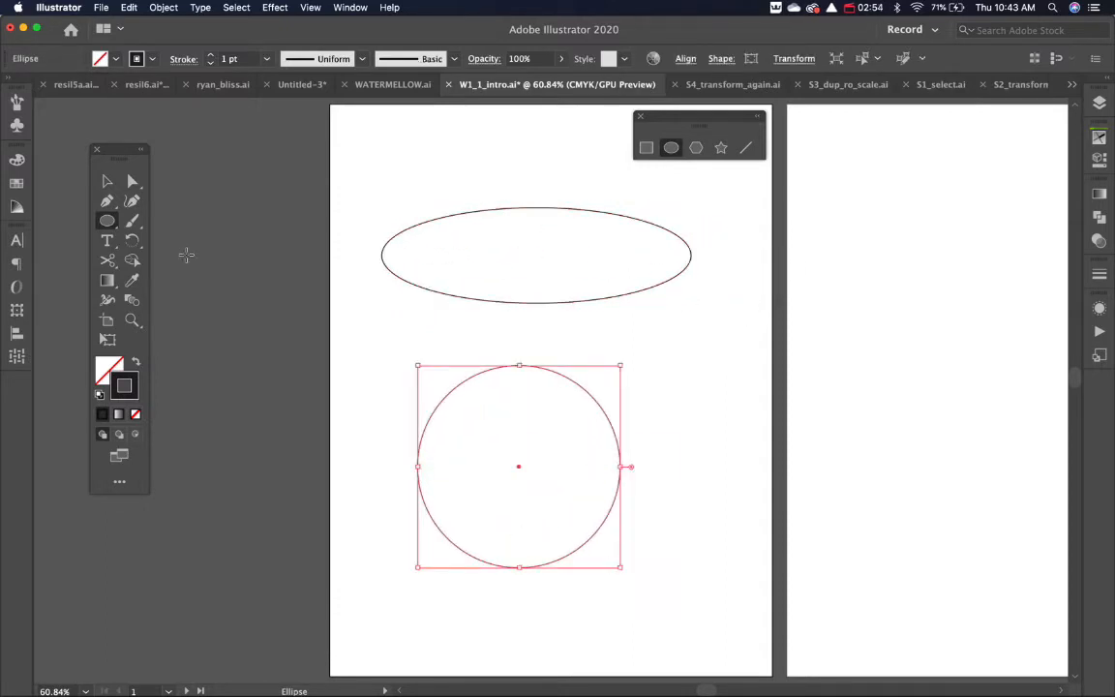
Step: Move the circle up and to the right so it sits just beneath the ellipse, and deselect it
left_click(106, 181)
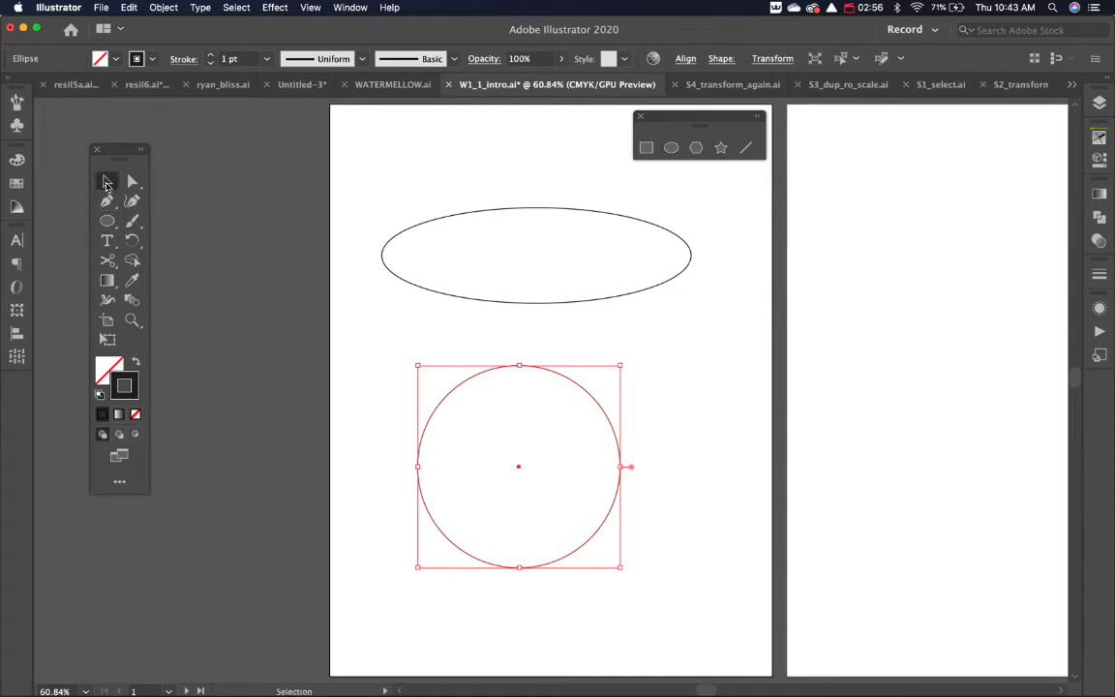
left_click(676, 332)
left_click_drag(605, 404, 677, 352)
left_click(703, 375)
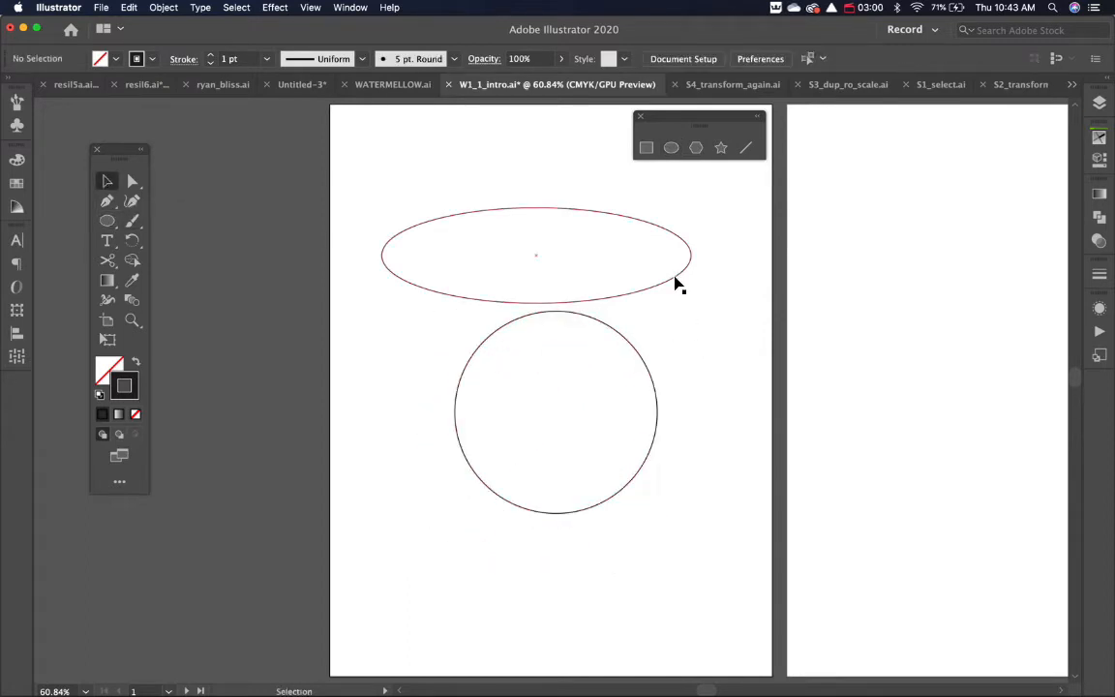
Step: Move the ellipse up to the artboard's left edge and shift the circle left beneath it
left_click_drag(676, 283, 622, 231)
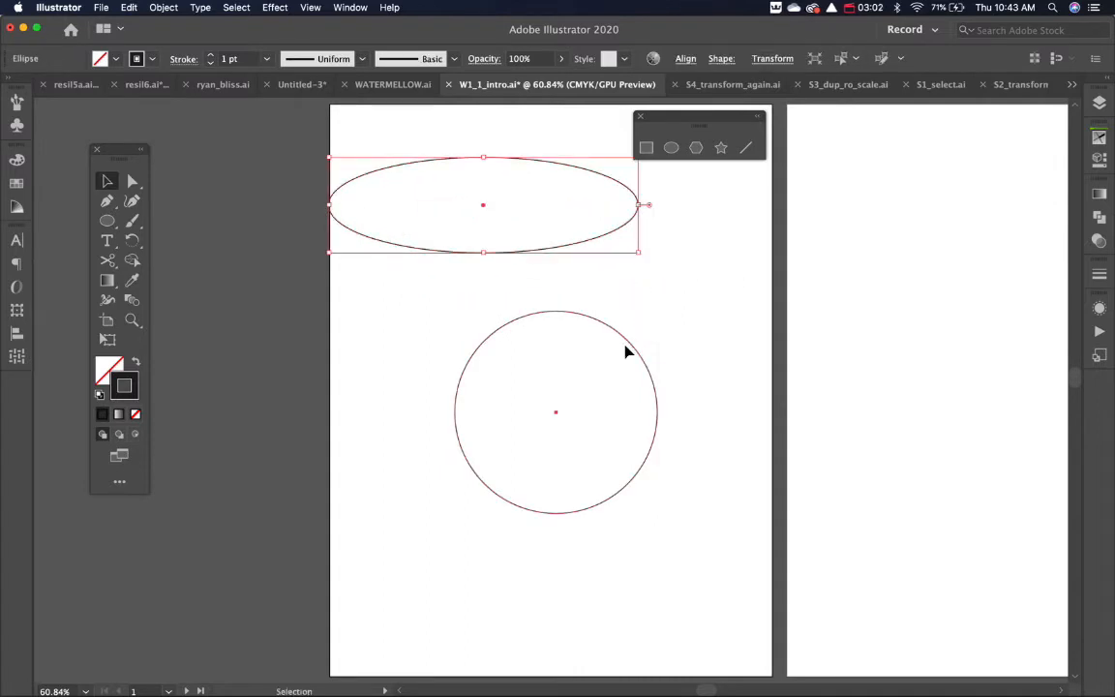
left_click_drag(625, 353, 554, 366)
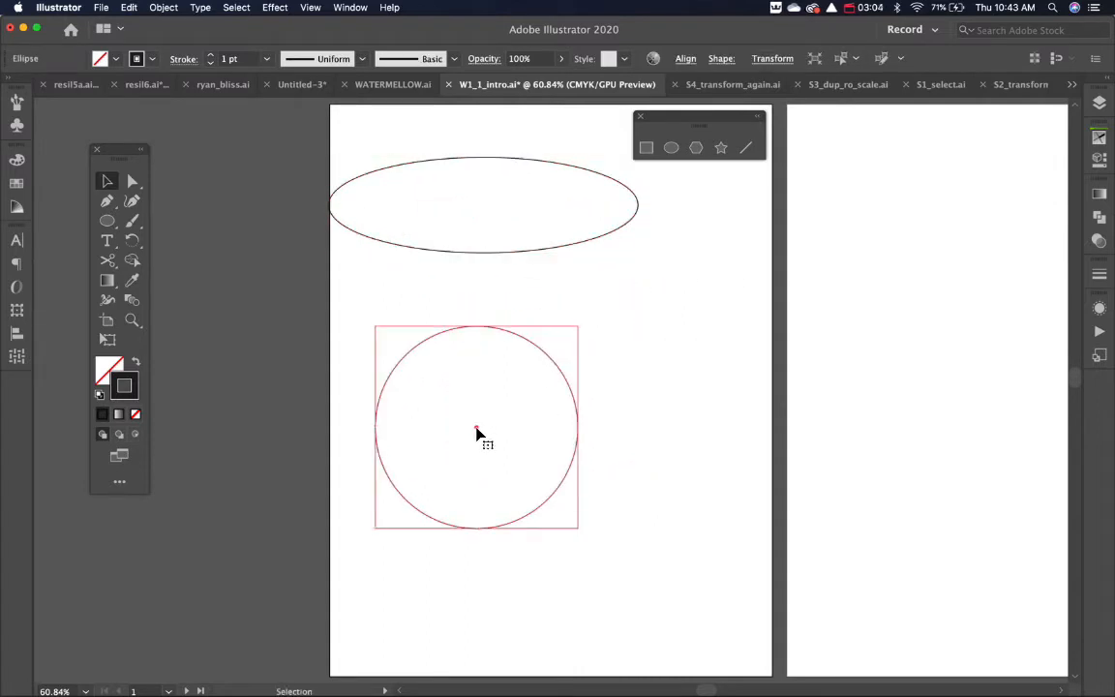
left_click_drag(478, 433, 460, 416)
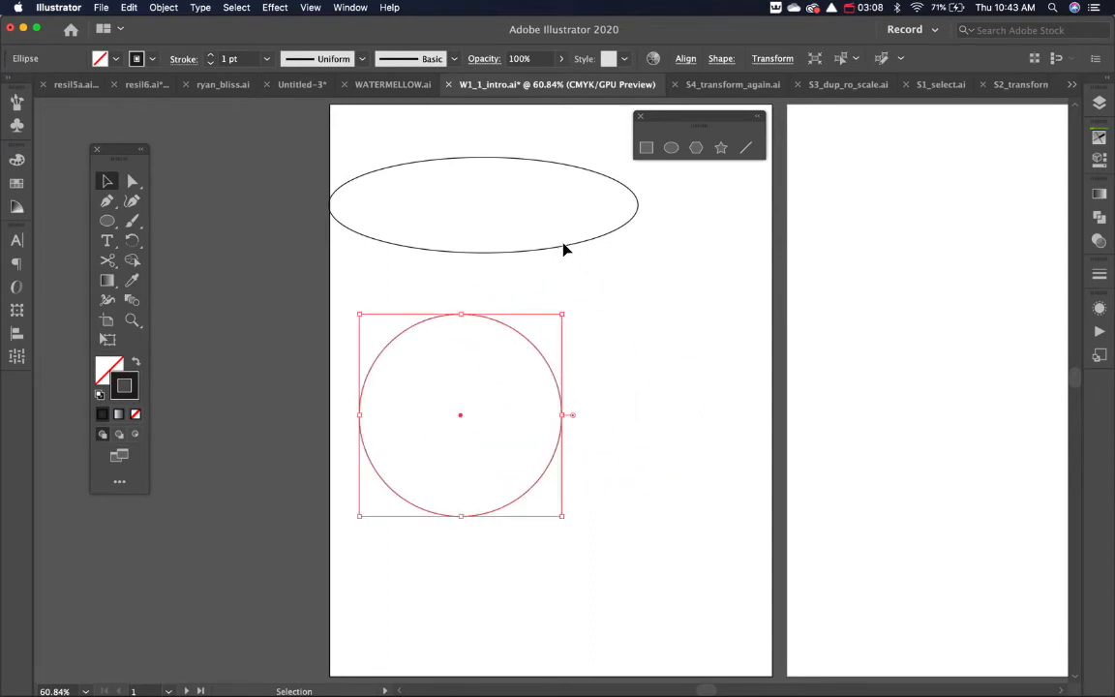
Step: Move the ellipse by its center point down and to the right so it overlaps the circle
left_click(484, 240)
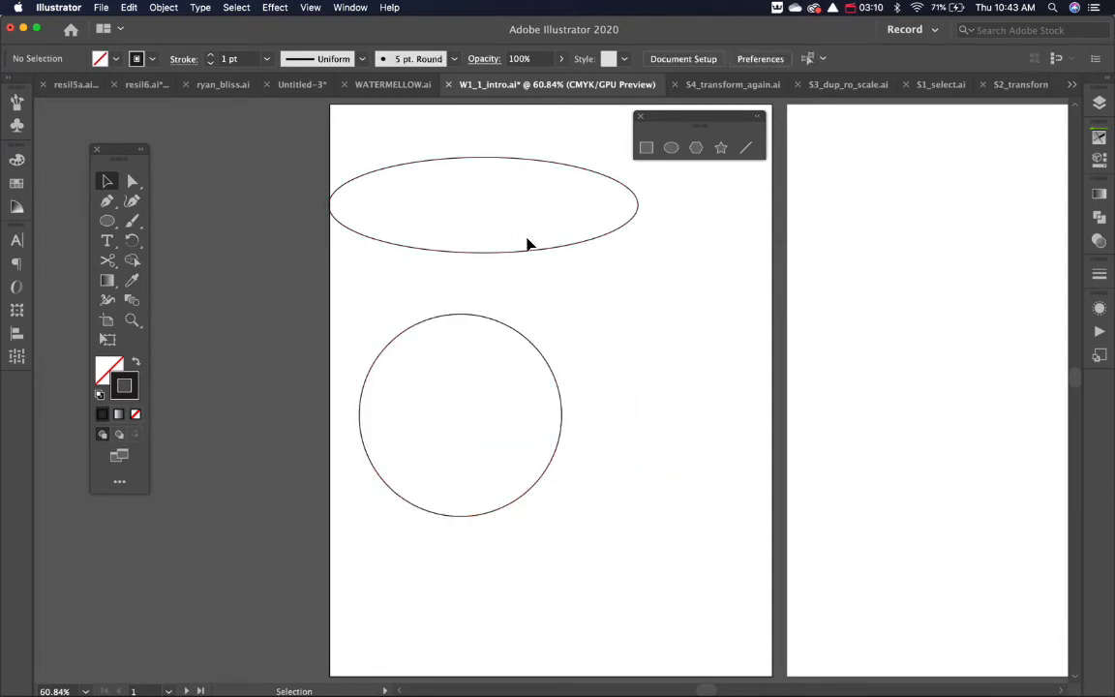
left_click(476, 207)
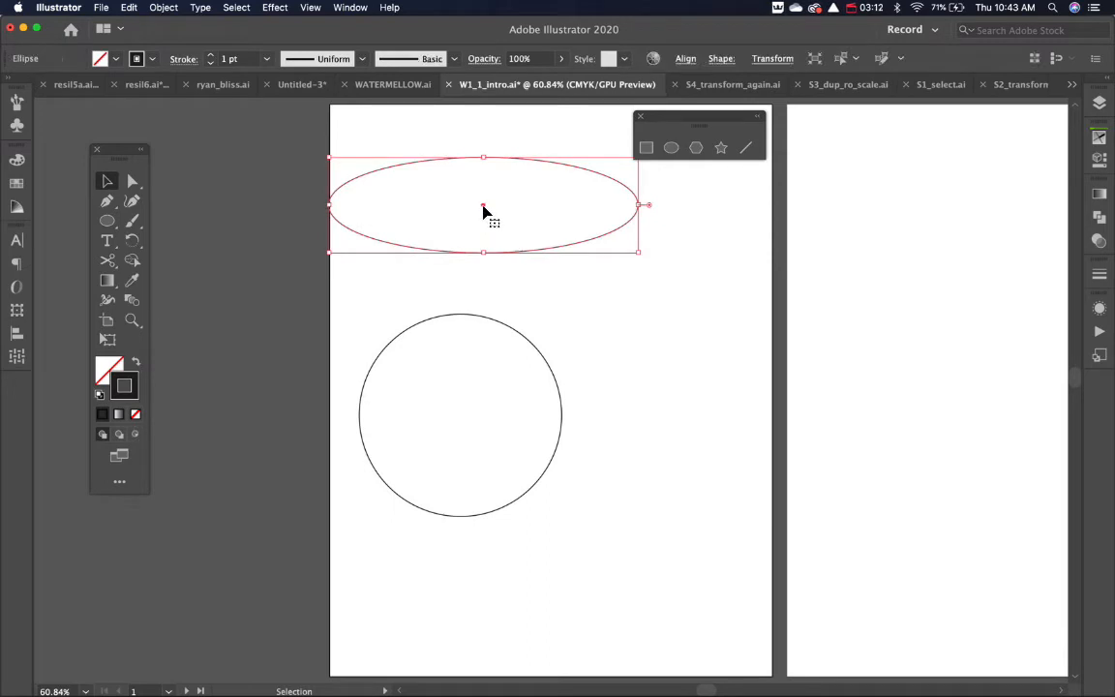
left_click_drag(484, 211, 585, 359)
Step: Select the overlapping ellipse and circle together and delete both from the artboard
left_click(573, 222)
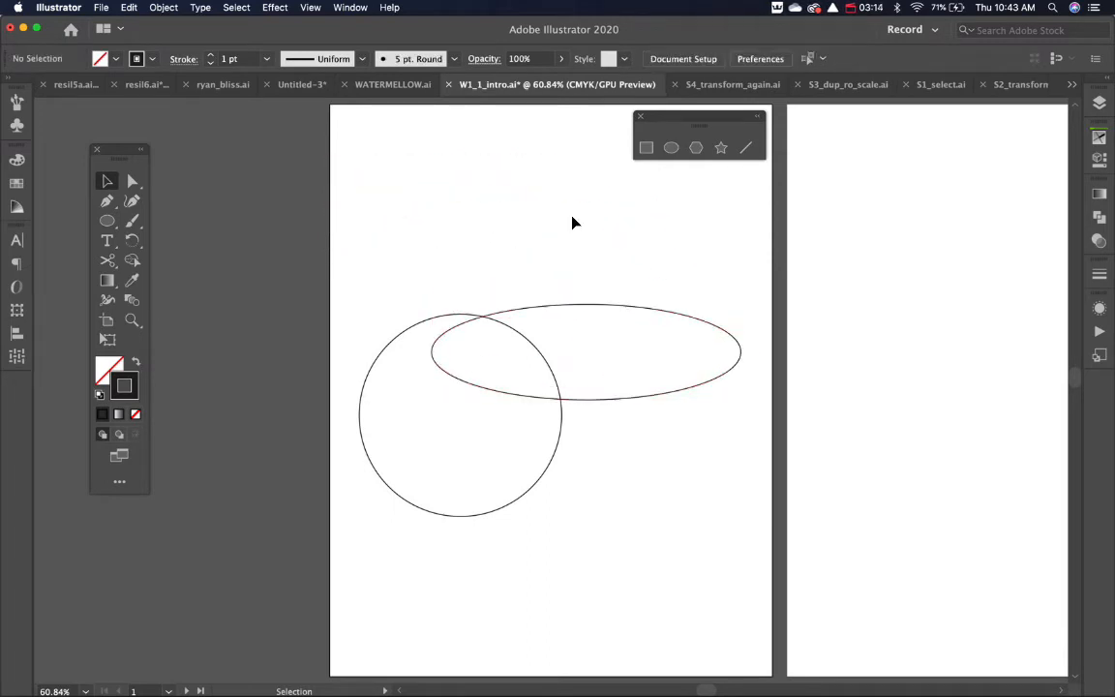
left_click_drag(572, 221, 415, 496)
key("Delete")
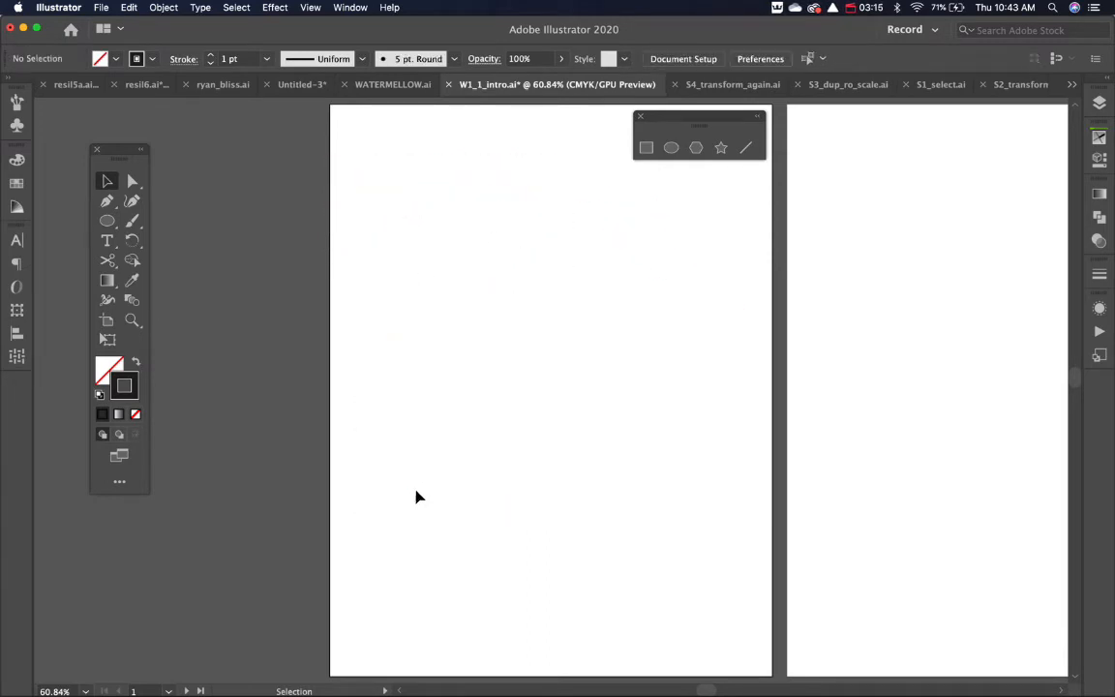
Step: Draw a seven-sided polygon with a flat base in the upper-left part of the artboard
left_click(696, 147)
left_click_drag(475, 251, 514, 348)
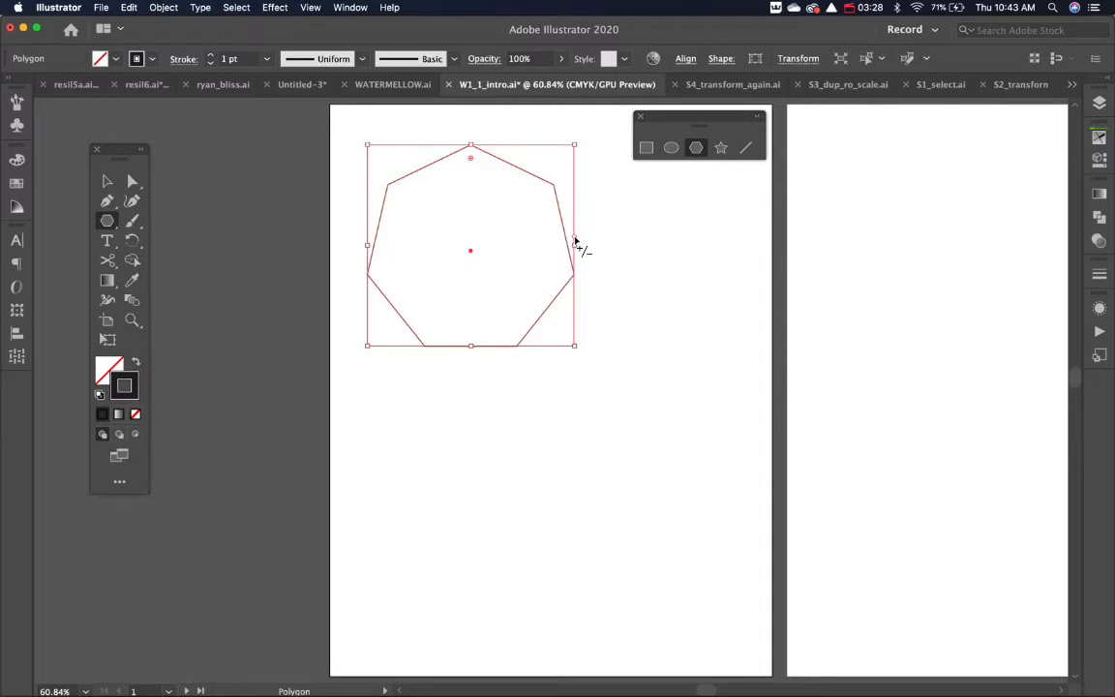
Step: Try different side counts on the selected polygon, ending with eleven sides
left_click_drag(574, 240, 577, 227)
key("Down")
key("Down")
left_click_drag(577, 219, 572, 336)
key("Down")
key("Up")
key("Up")
key("Up")
key("Up")
key("Up")
key("Up")
key("Up")
key("Up")
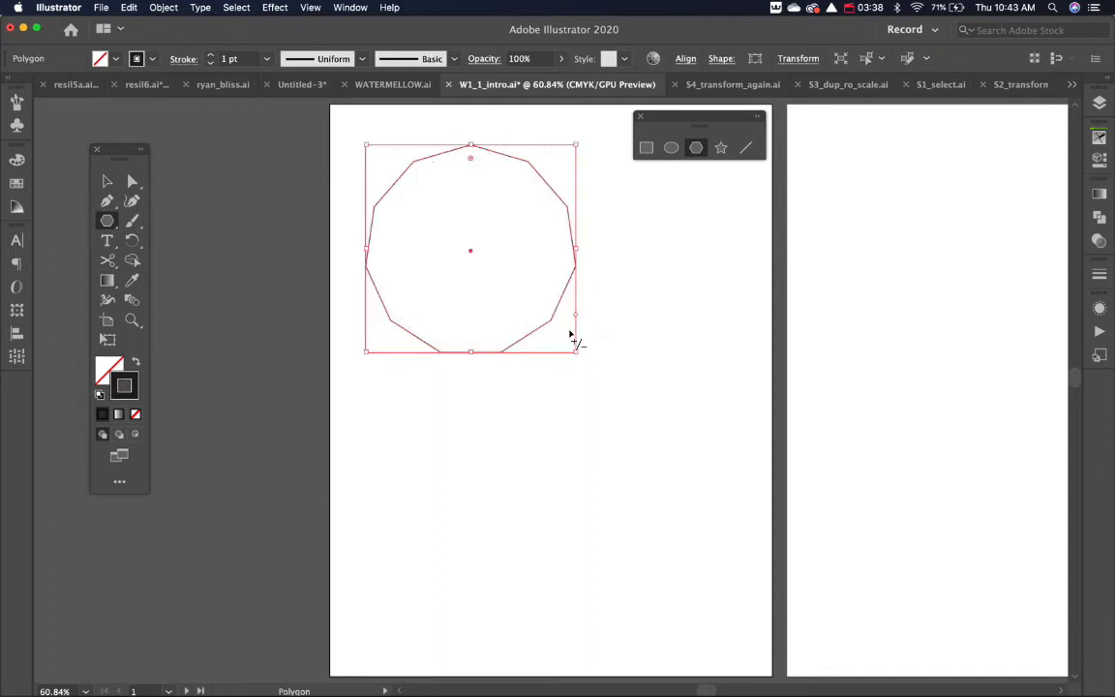
Step: Deselect the eleven-sided polygon, then reselect it and delete it from the artboard
left_click(634, 396)
left_click(31, 189)
key("super+shift+a")
key("v")
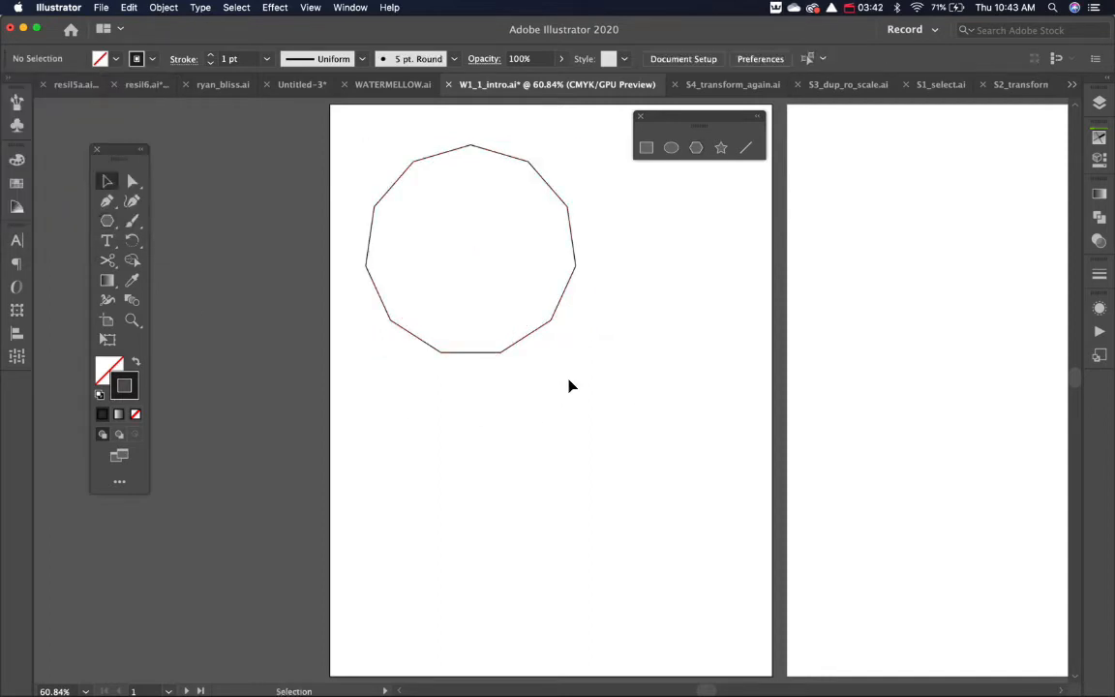
left_click_drag(581, 359, 445, 251)
key("Delete")
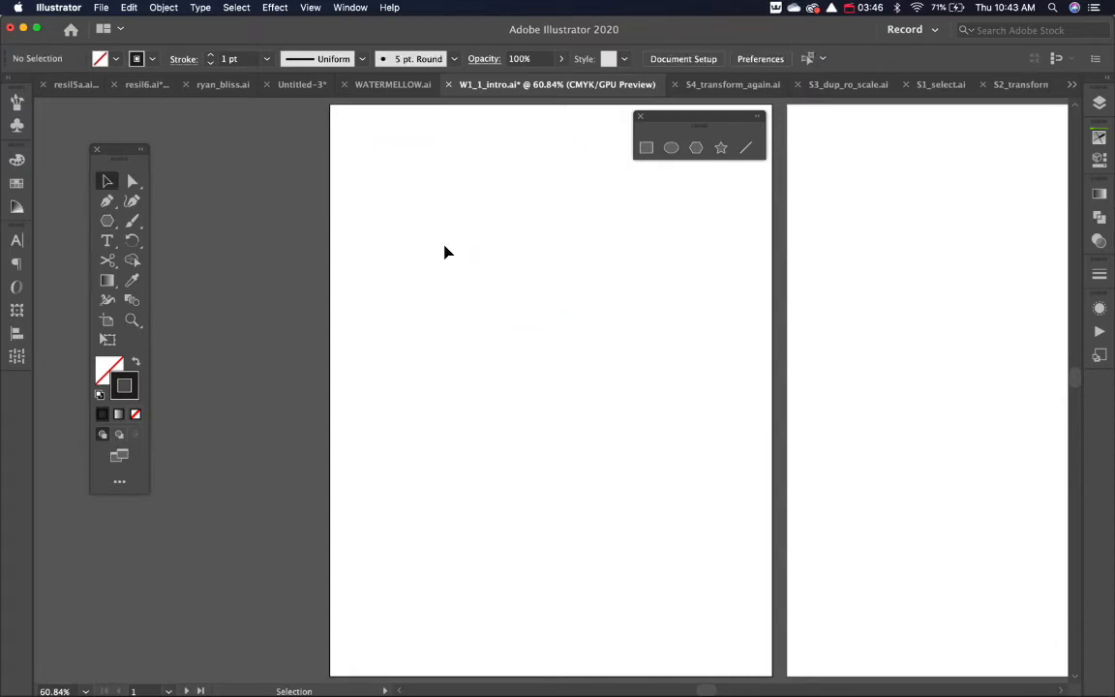
Step: Create a triangle with the Polygon tool using 3 sides and a radius of 2.0364 in
left_click(696, 147)
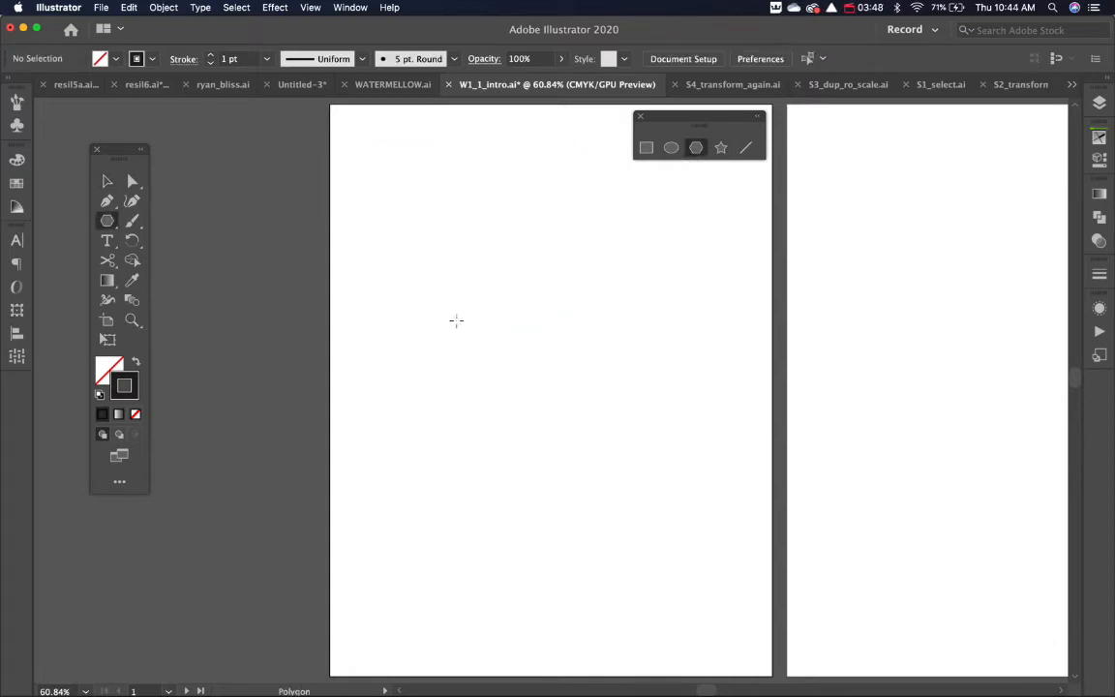
left_click(508, 337)
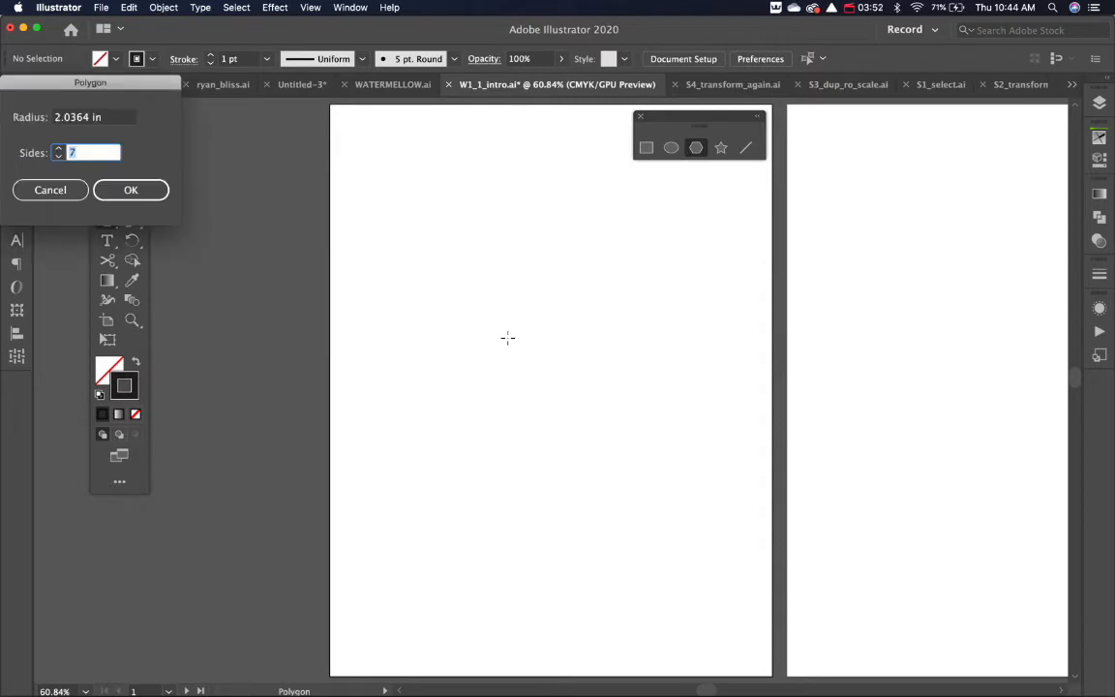
type("3")
left_click(150, 194)
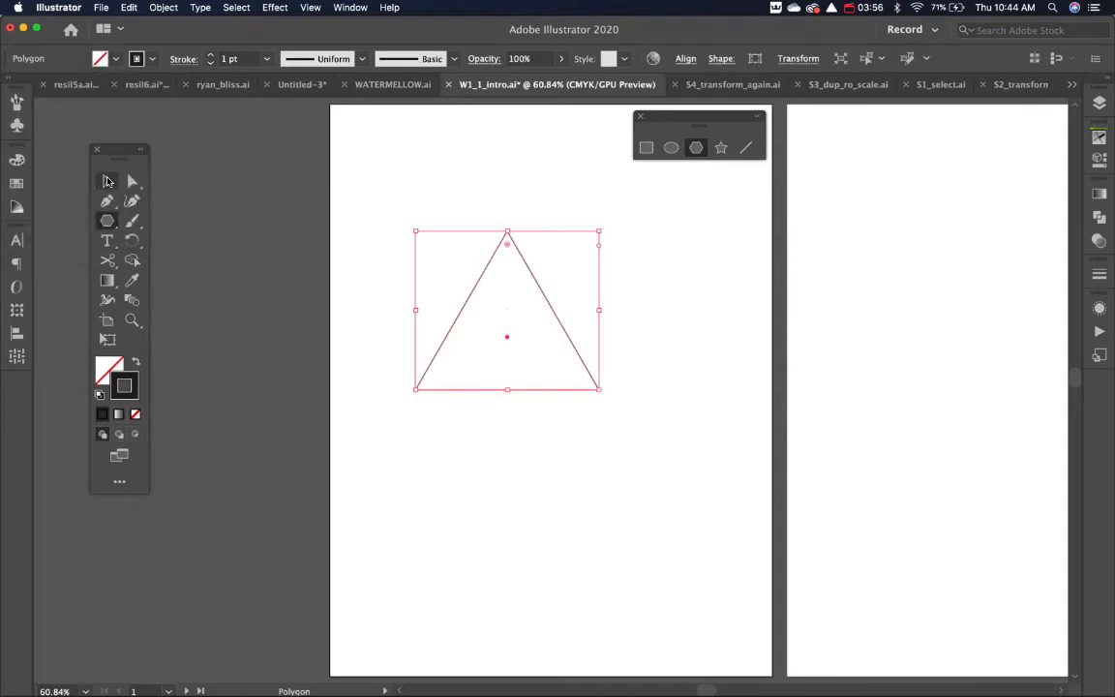
Step: Create a square with exact dimensions of 3 in by 3 in to the right of the triangle
left_click(646, 147)
left_click(666, 348)
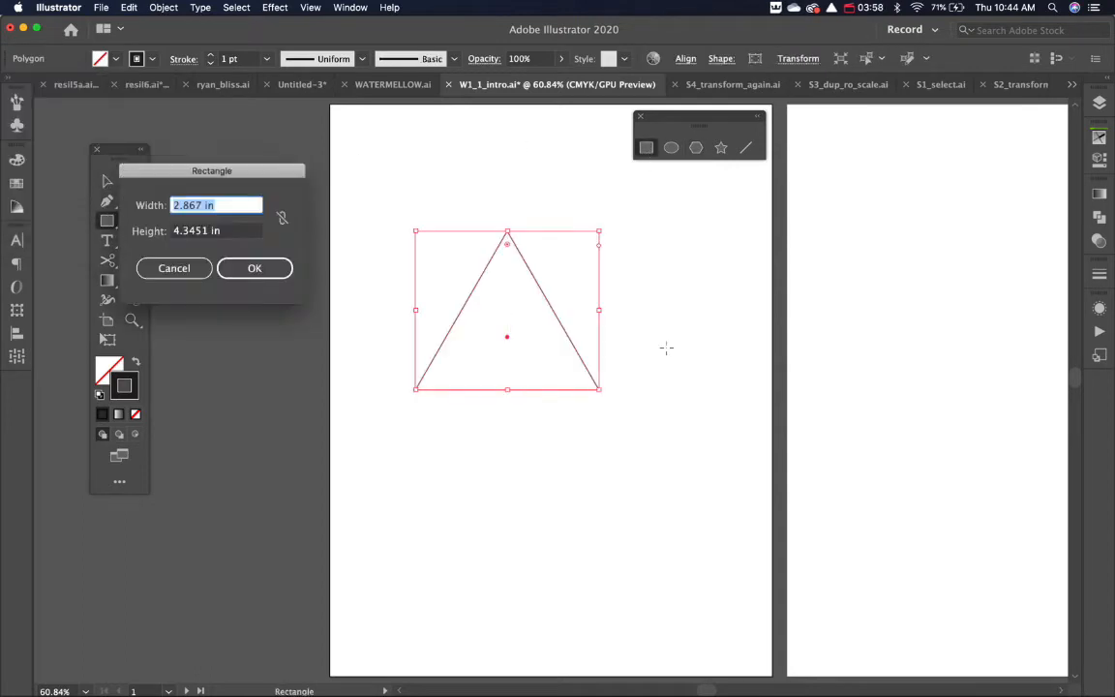
left_click(174, 268)
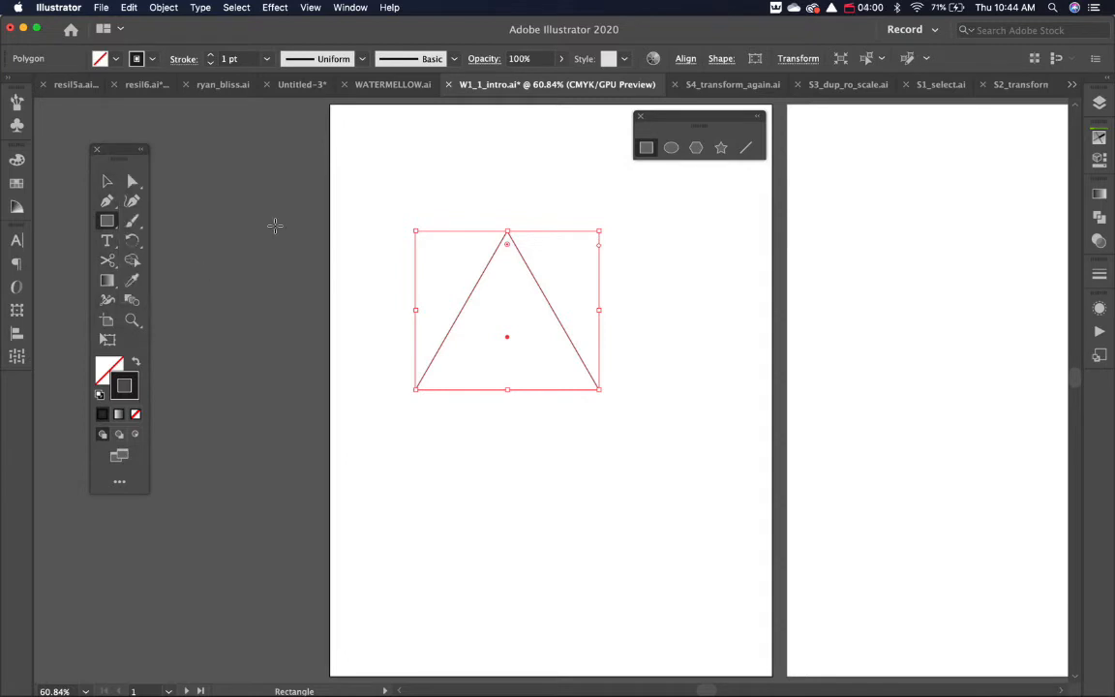
left_click(668, 299)
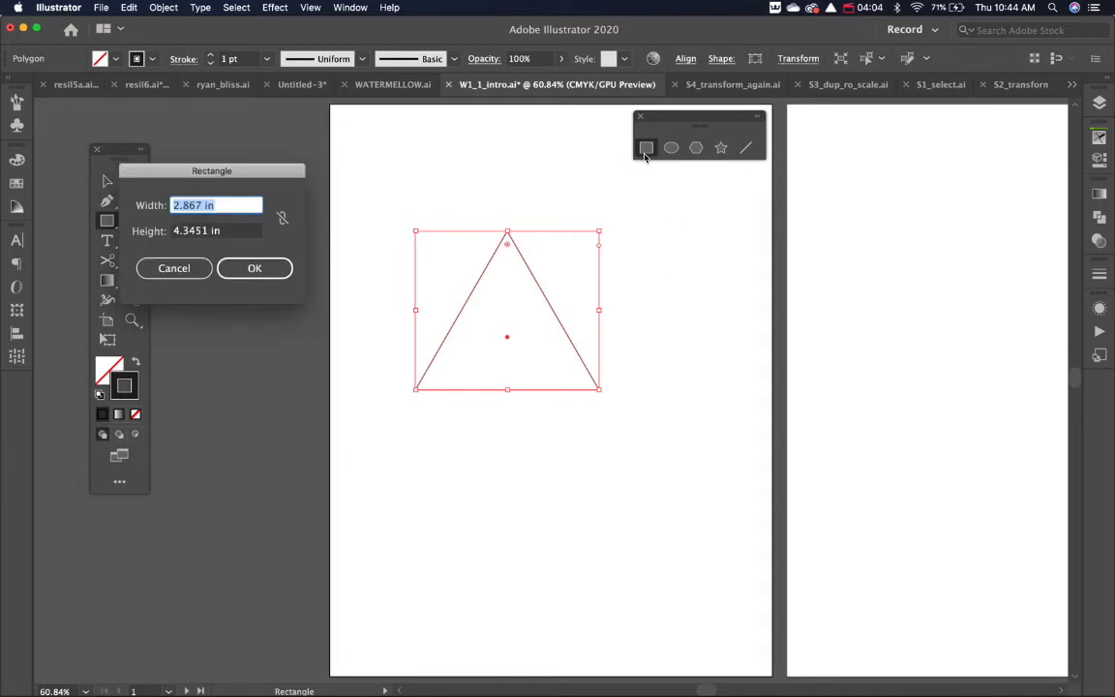
type("3")
key("Tab")
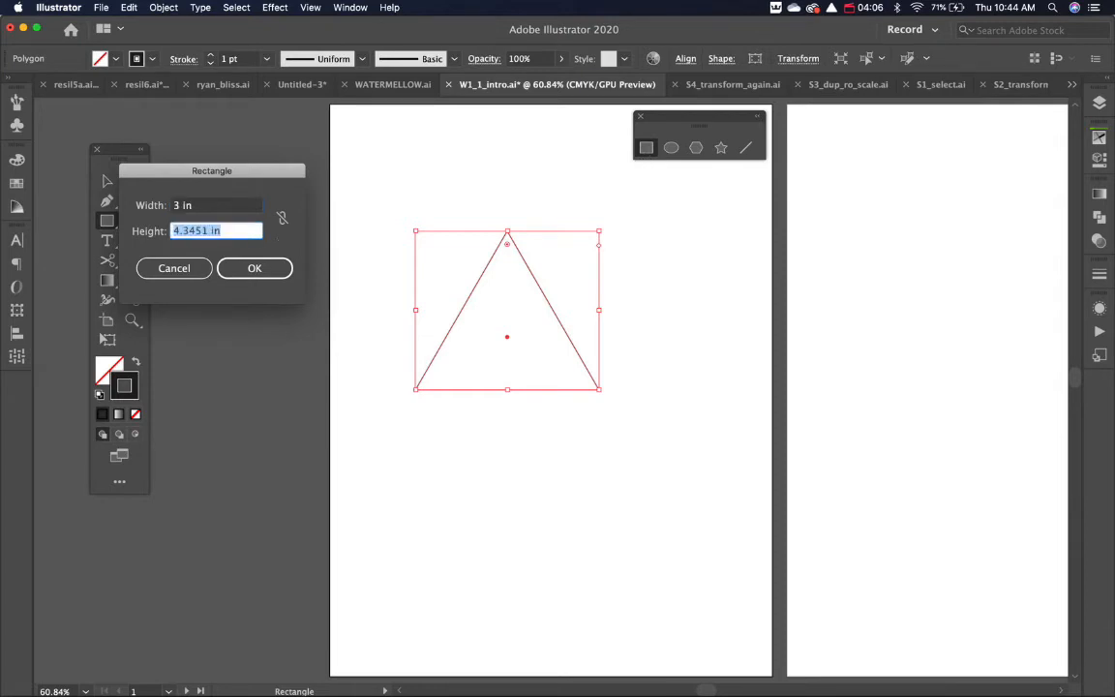
type("3")
key("Tab")
left_click(247, 268)
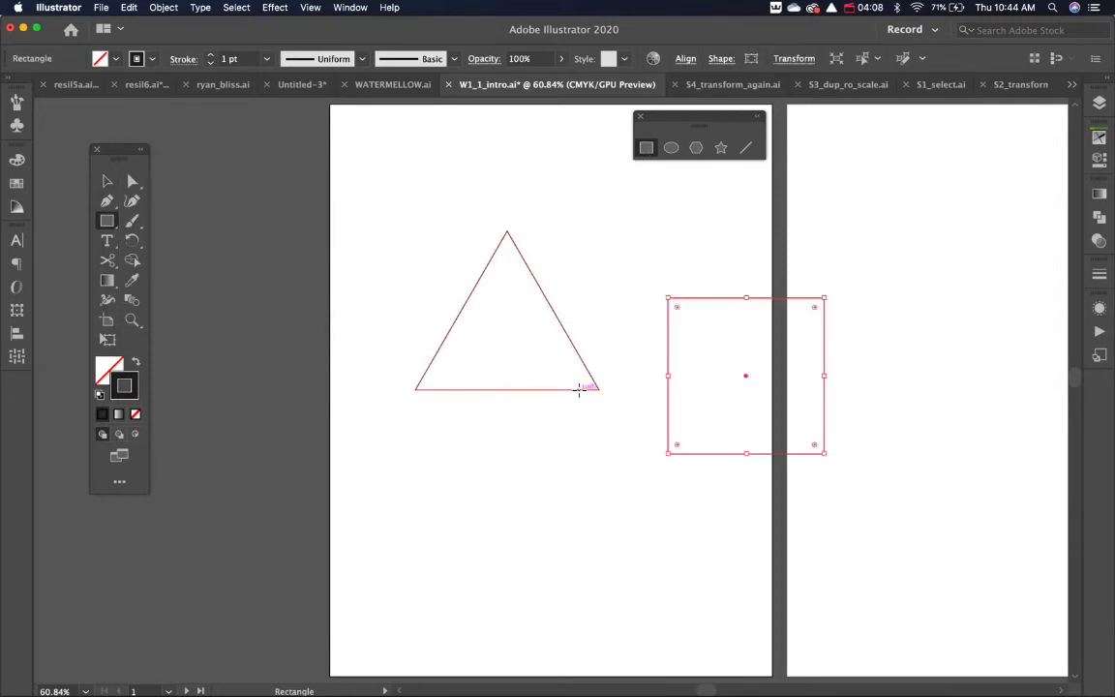
Step: Select the triangle and the square together and delete them from the artboard
key("super+shift+a")
key("v")
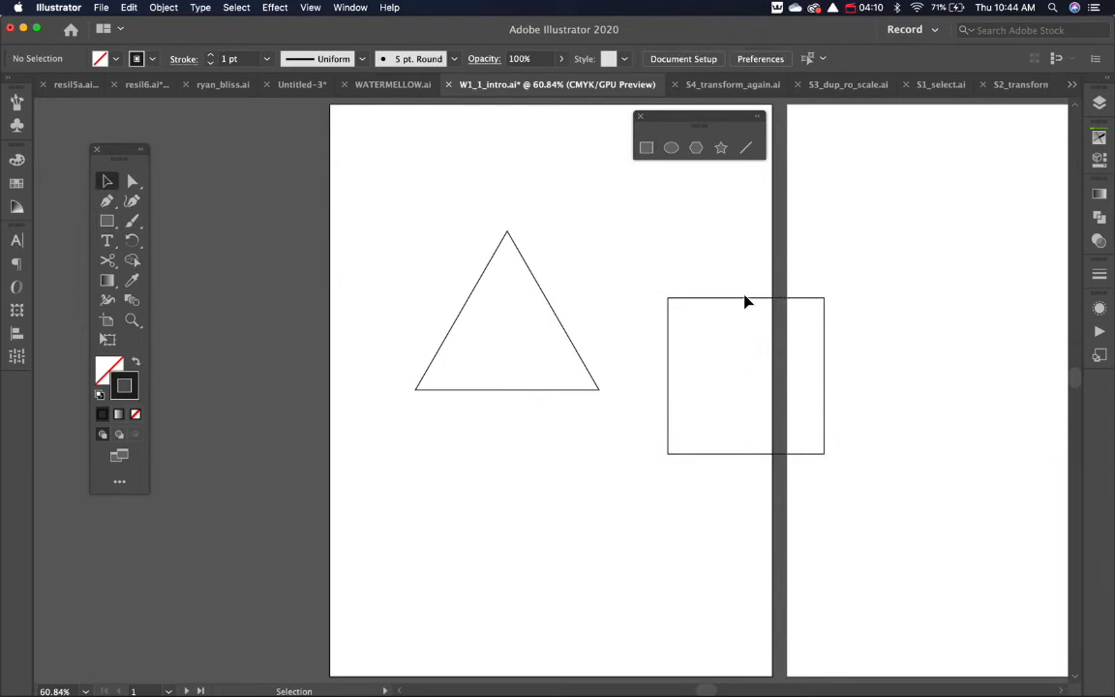
left_click_drag(746, 303, 450, 365)
key("Delete")
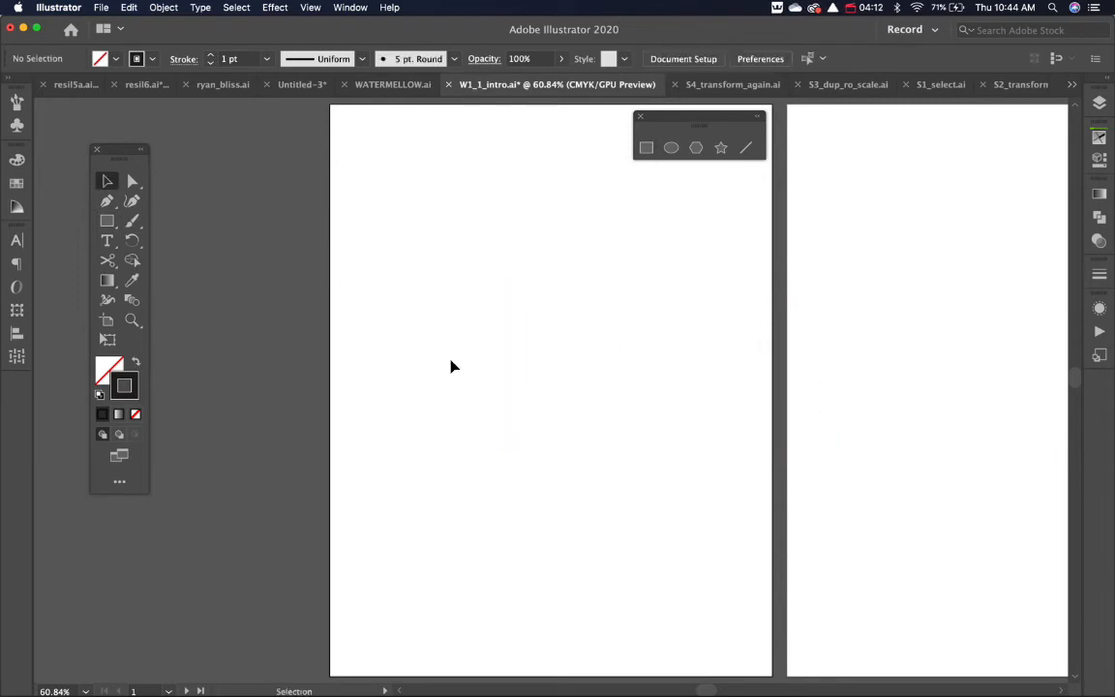
Step: Draw a small five-pointed star in the artboard's upper left and swap its stroke and fill for a solid black fill
left_click(719, 149)
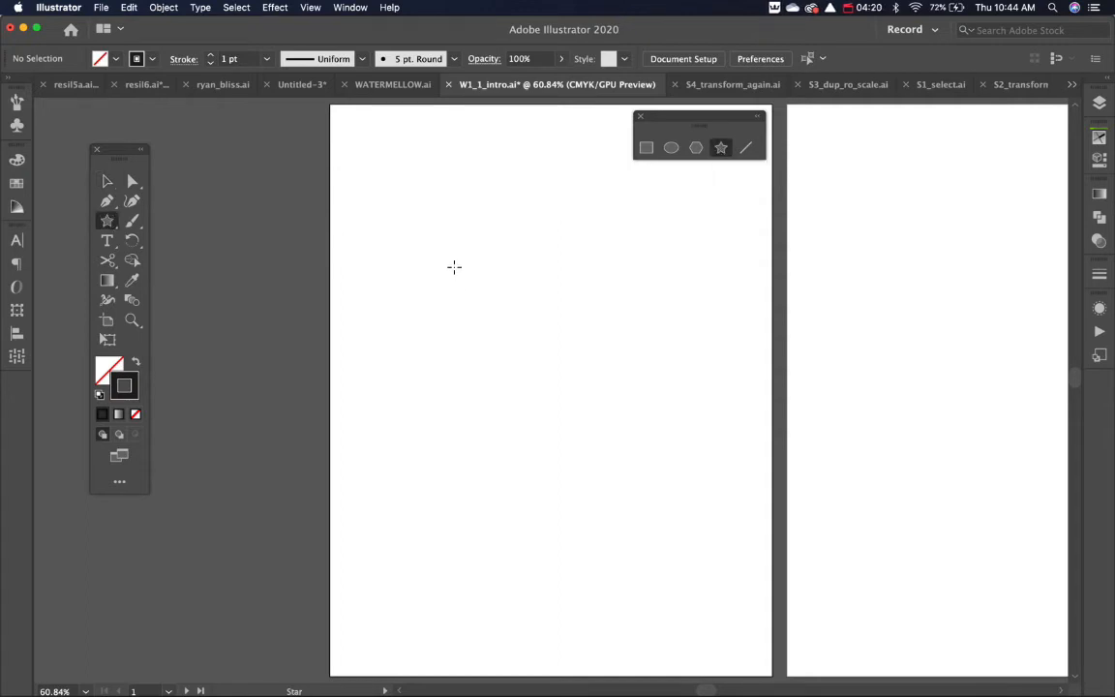
left_click_drag(454, 266, 483, 301)
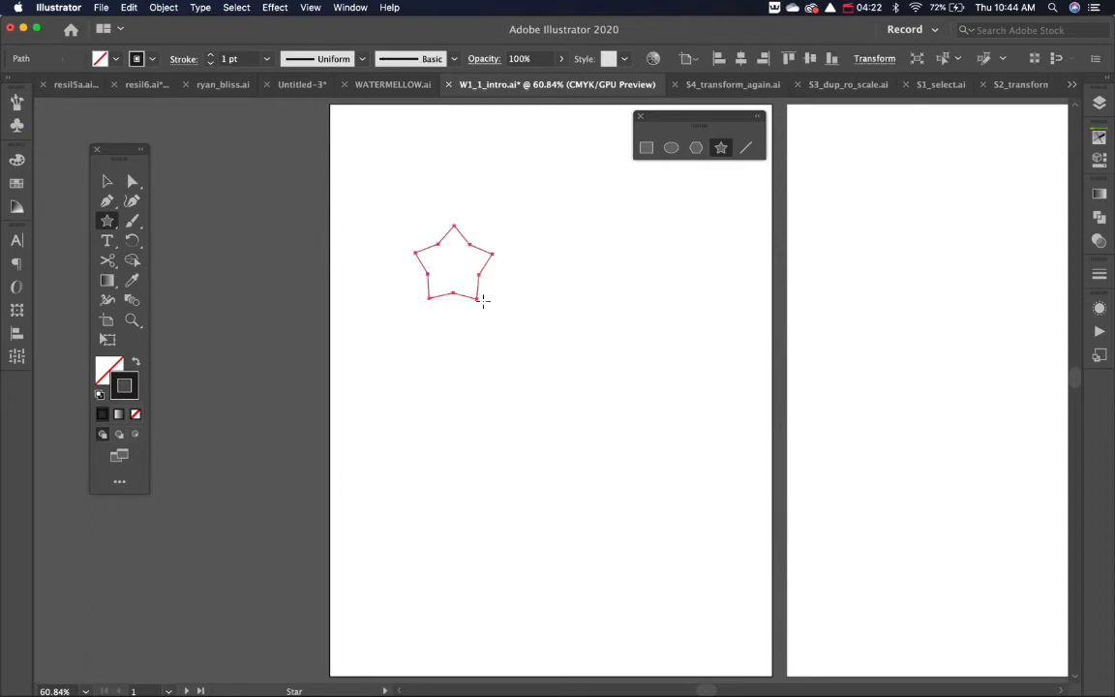
key("shift+x")
Step: Enlarge the black star to about twice its size and position it near the artboard's upper left
key("v")
left_click(532, 313)
left_click(457, 274)
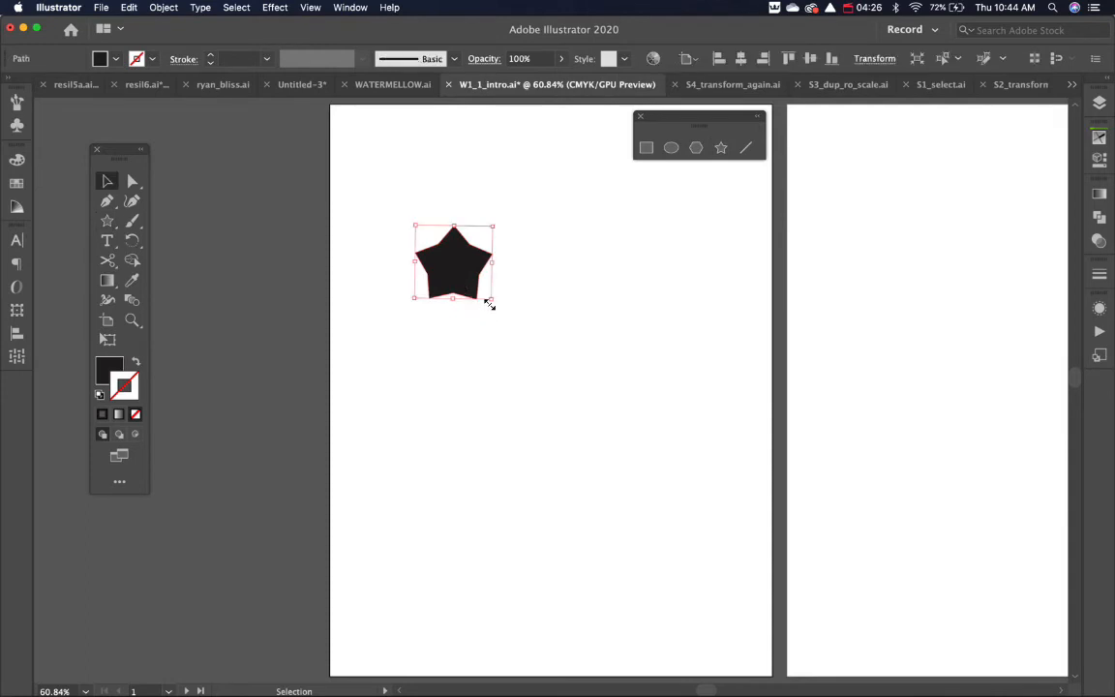
left_click_drag(491, 300, 484, 261)
Step: Draw a second black five-pointed star with longer, sharper points and place it to the right of the first star
left_click(720, 148)
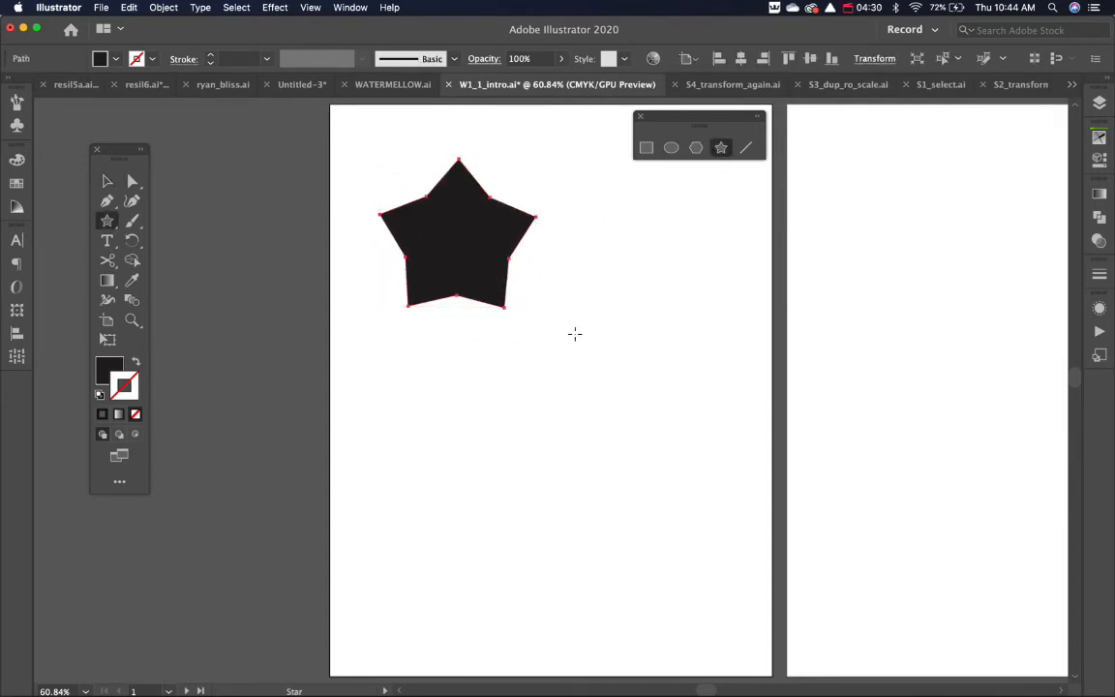
left_click_drag(575, 334, 644, 385)
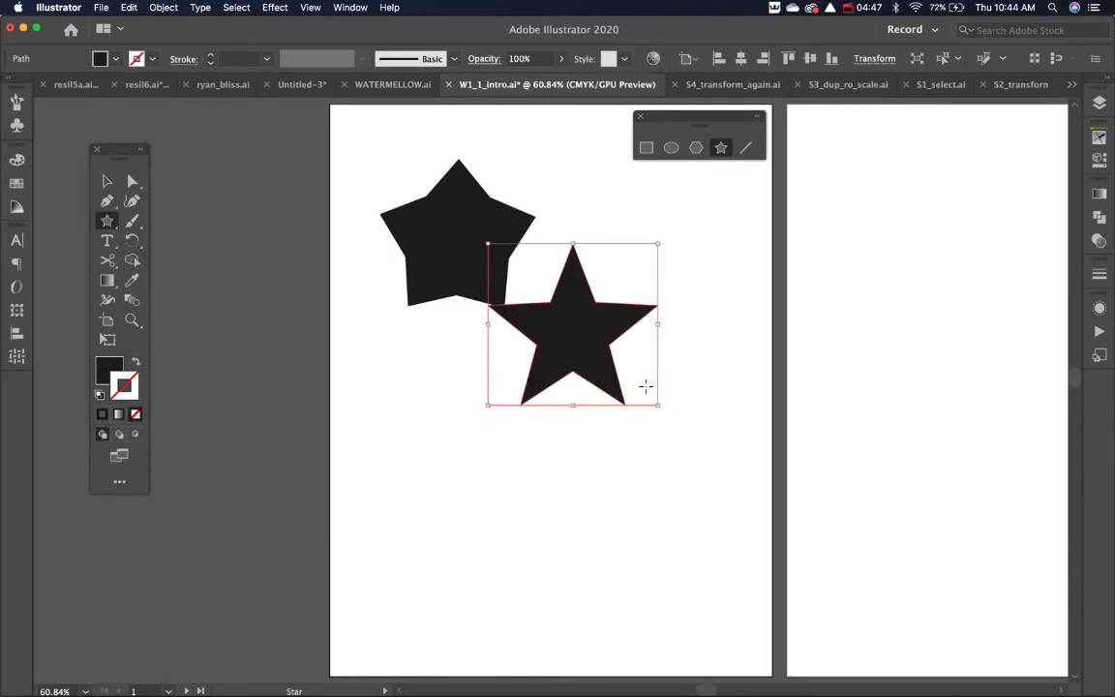
left_click(664, 435, "super")
key("v")
left_click_drag(619, 402, 670, 334)
Step: Create a 30-point star with radii of 1.7153 in and 0.733 in below the two existing stars
left_click(720, 148)
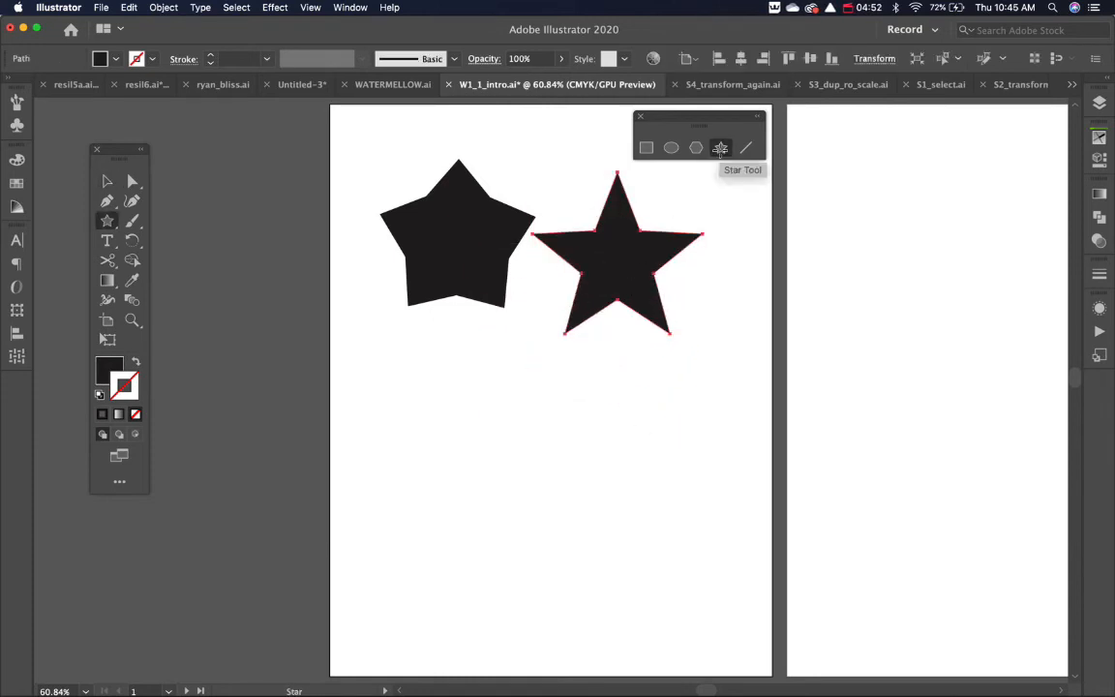
left_click(482, 454)
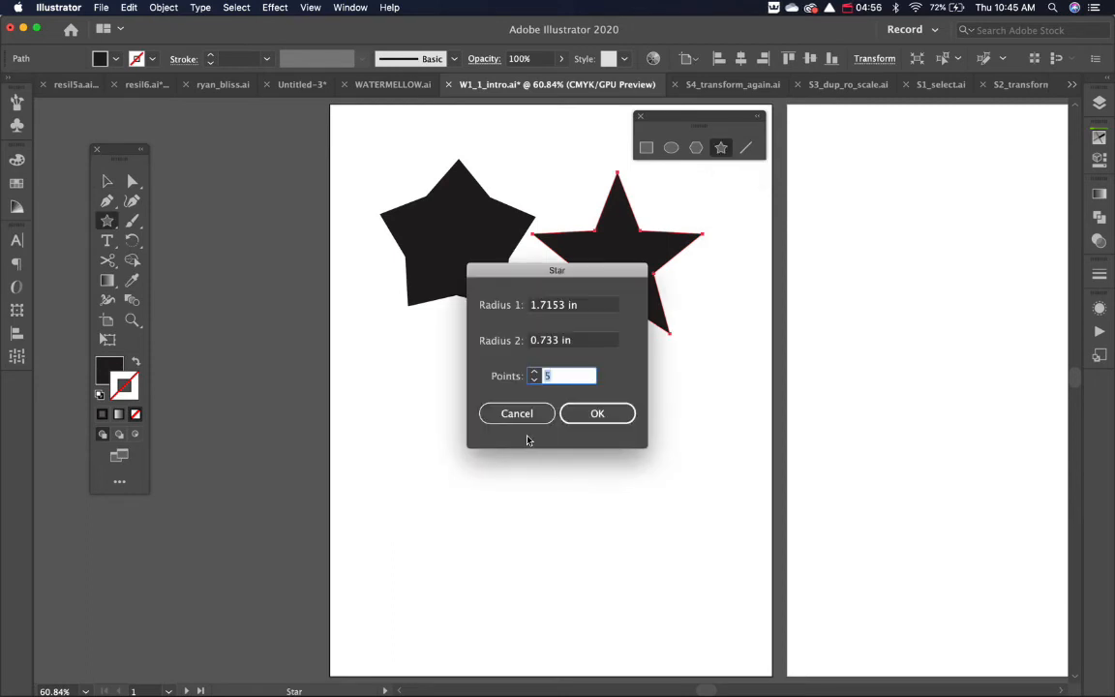
key("Return")
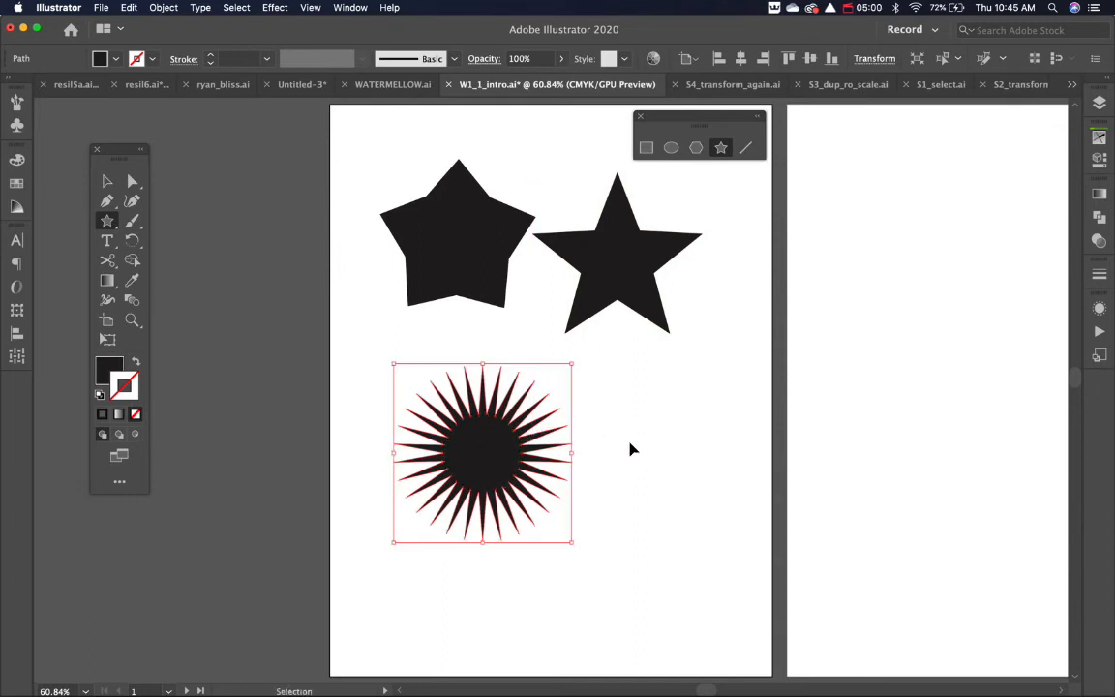
Step: Select the spiky 30-point star and delete it from the artboard
left_click(632, 450, "super")
left_click(516, 465, "super")
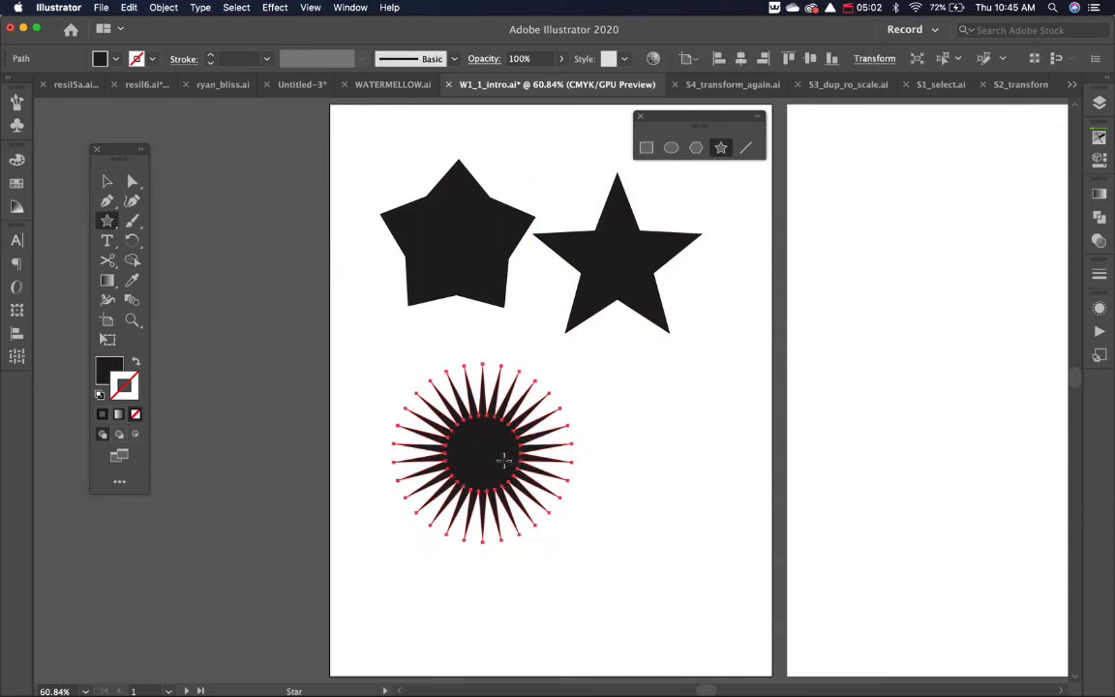
key("Delete")
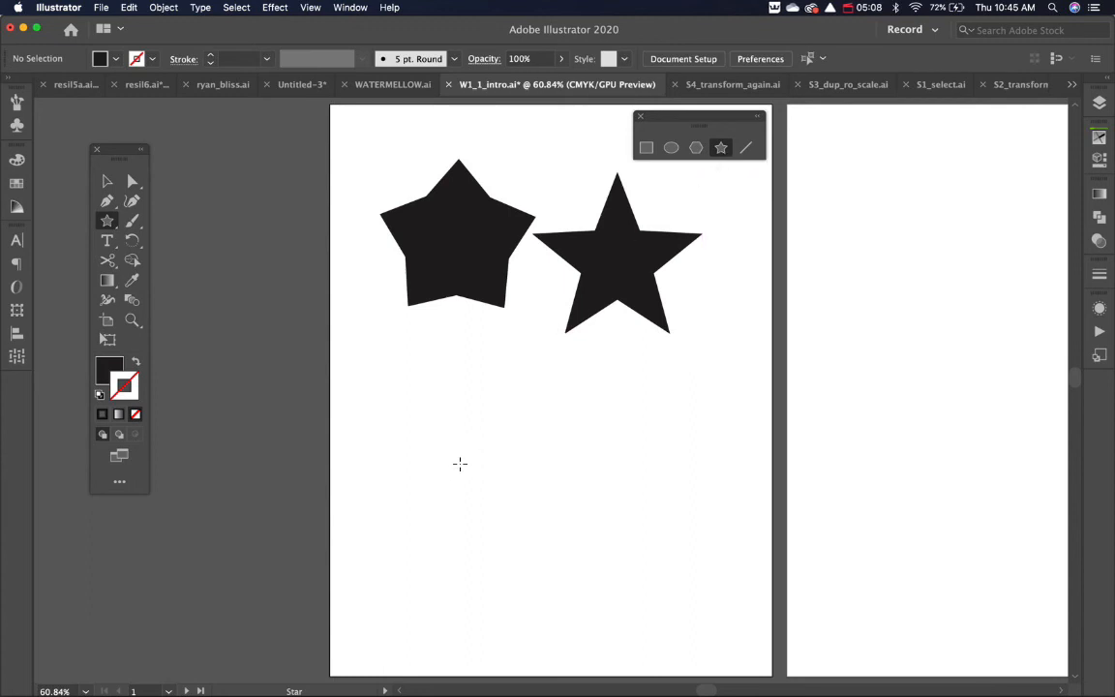
Step: Draw a small badge-like 30-point star with very short points below the first star and enlarge it proportionally
mouse_move(458, 466)
left_mouse_down()
mouse_move(516, 466)
mouse_move(540, 453)
mouse_move(514, 471)
mouse_move(553, 459)
mouse_move(492, 476)
left_mouse_up()
key("super+shift+a")
key("v")
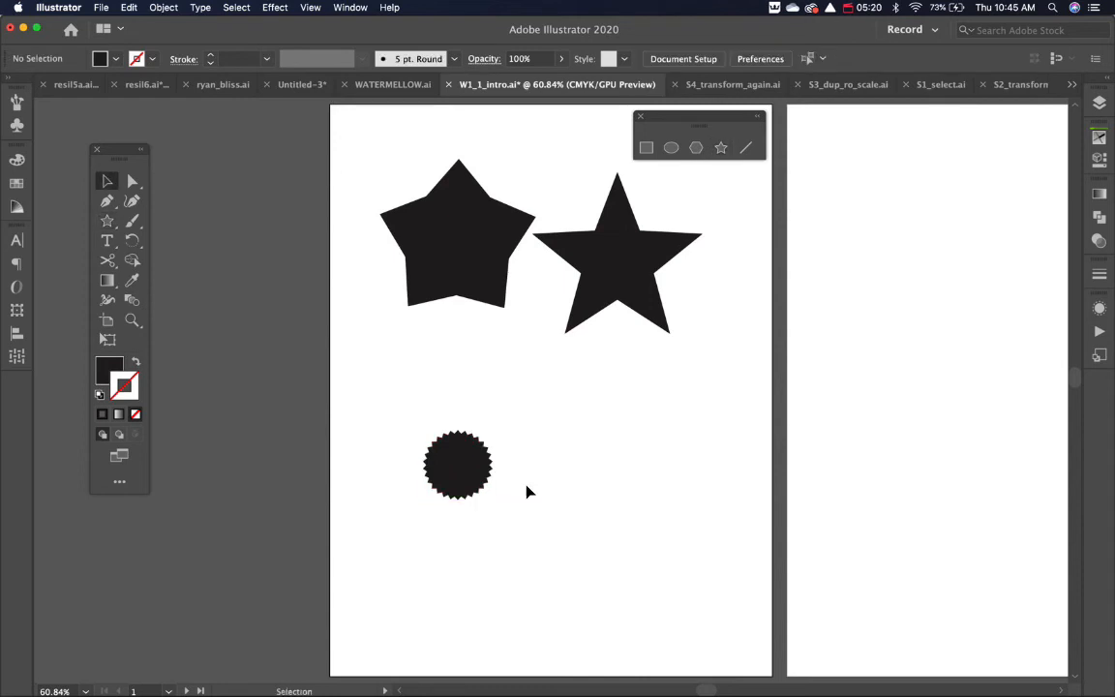
left_click(480, 474)
left_click_drag(493, 432, 546, 378)
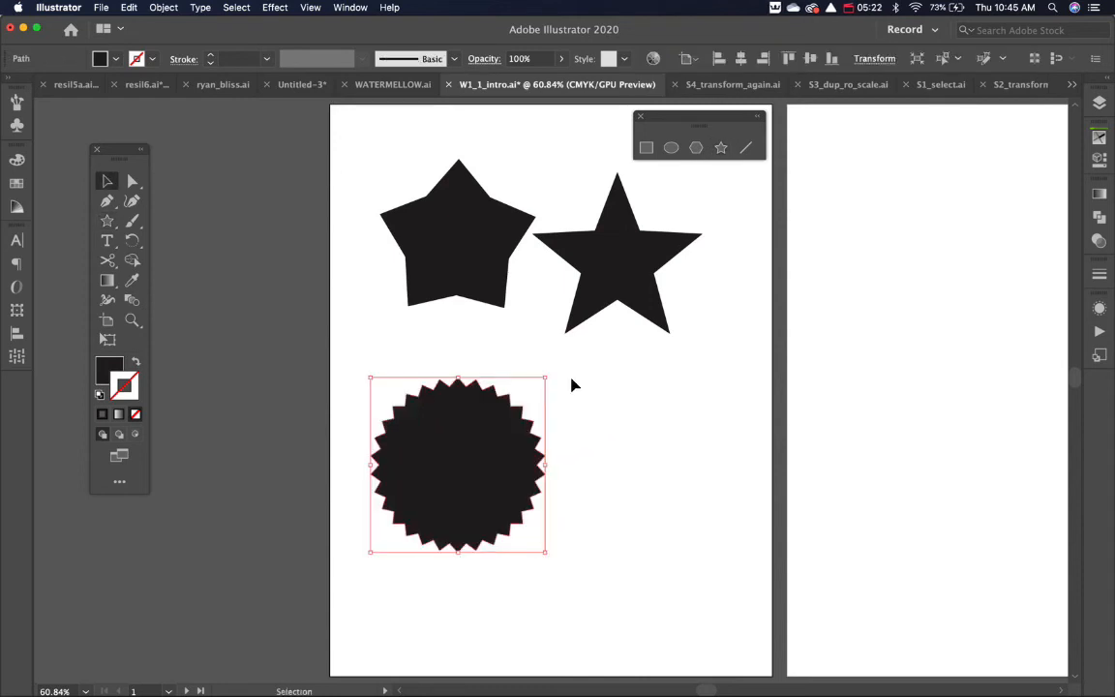
Step: Draw a 30-point starburst with very thin, long spikes and a tiny center to the right of the badge-like star
left_click(622, 447)
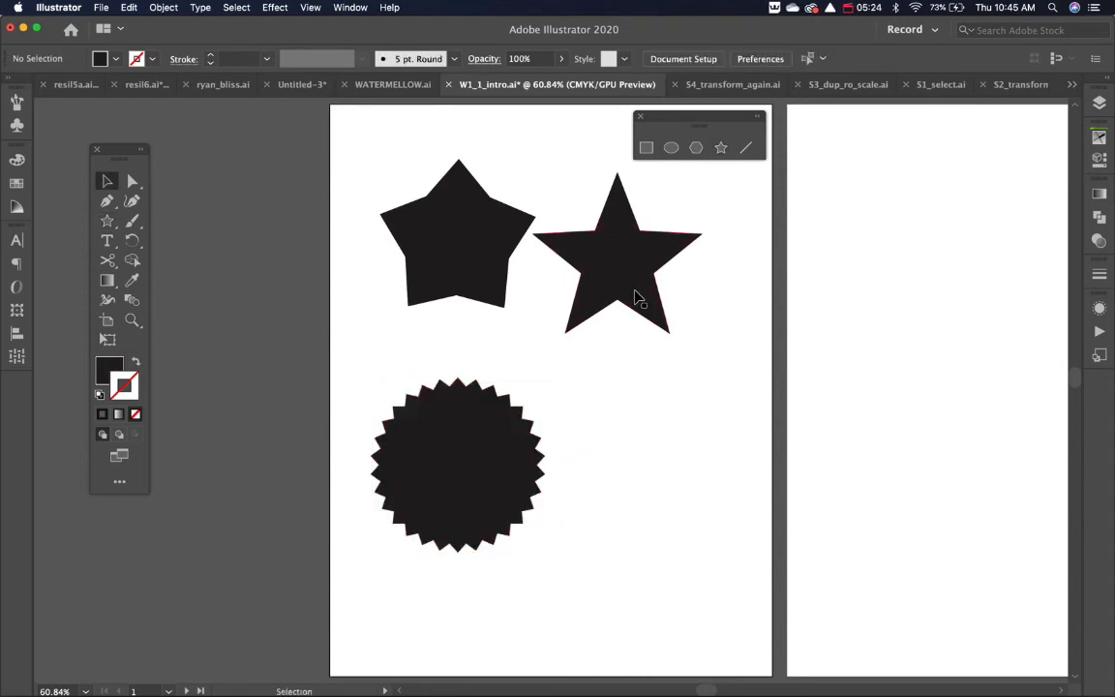
left_click(722, 148)
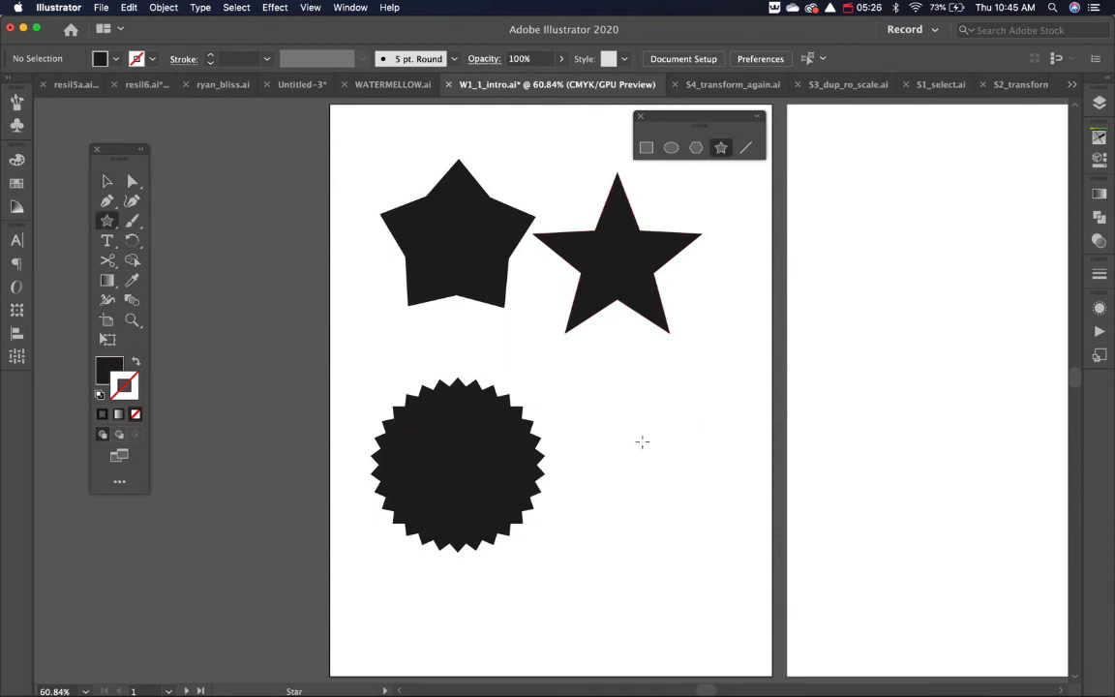
mouse_move(641, 474)
left_mouse_down()
mouse_move(709, 436)
mouse_move(641, 482)
left_mouse_up()
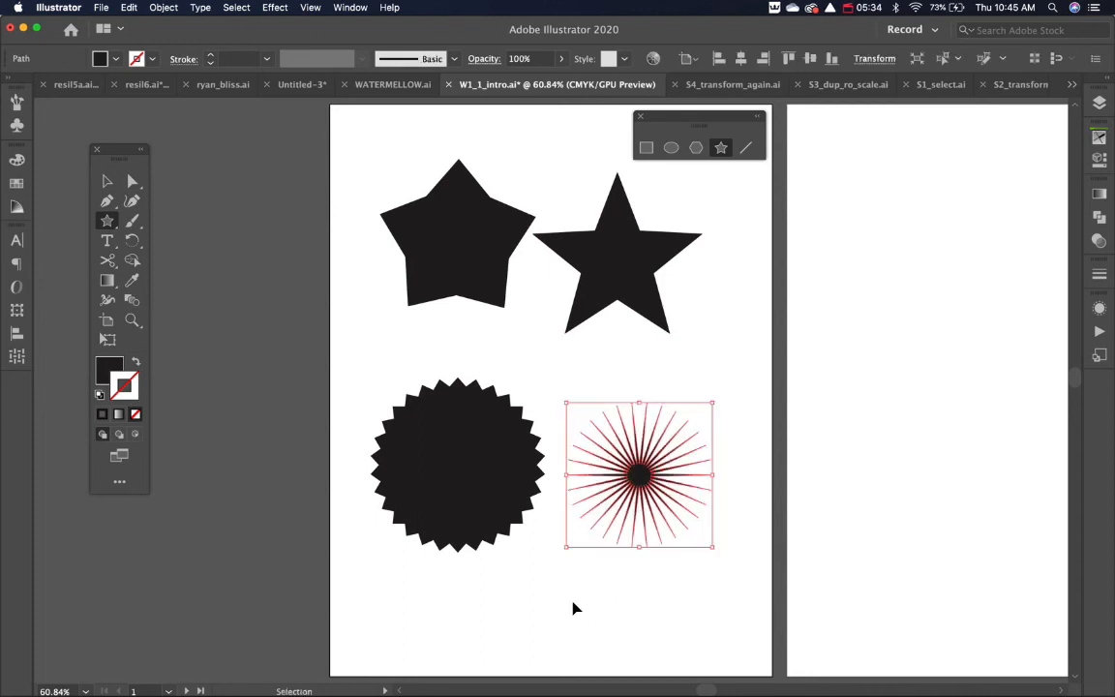
Step: Select all four star shapes together and delete them from the artboard
key("super+shift+a")
key("v")
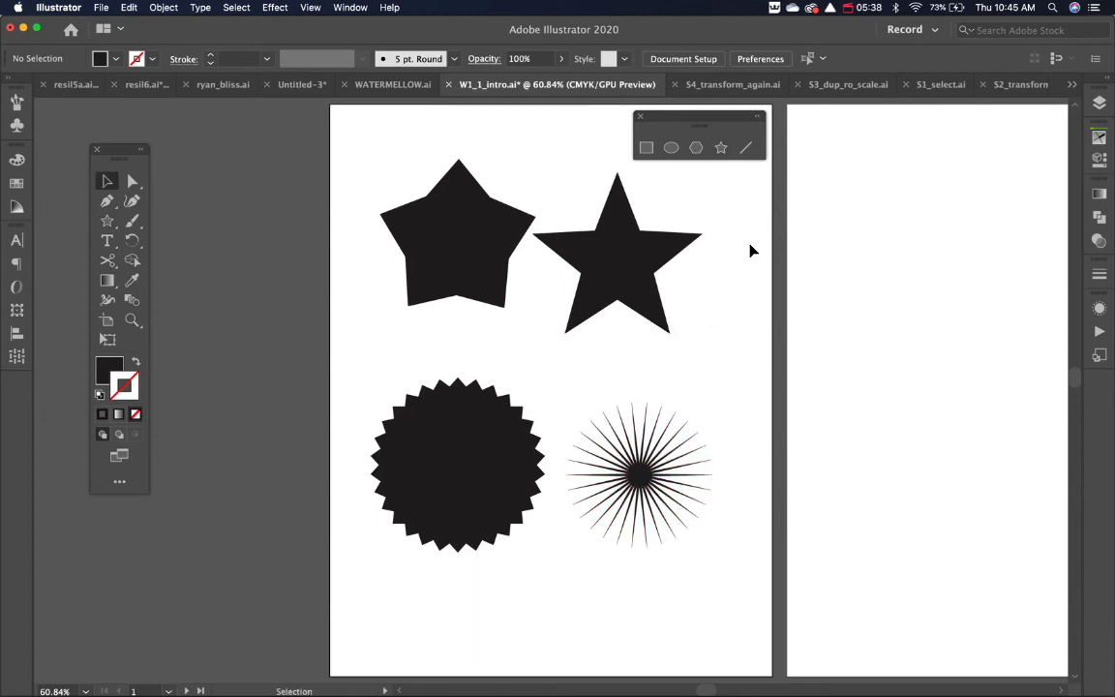
left_click_drag(750, 250, 392, 662)
key("Delete")
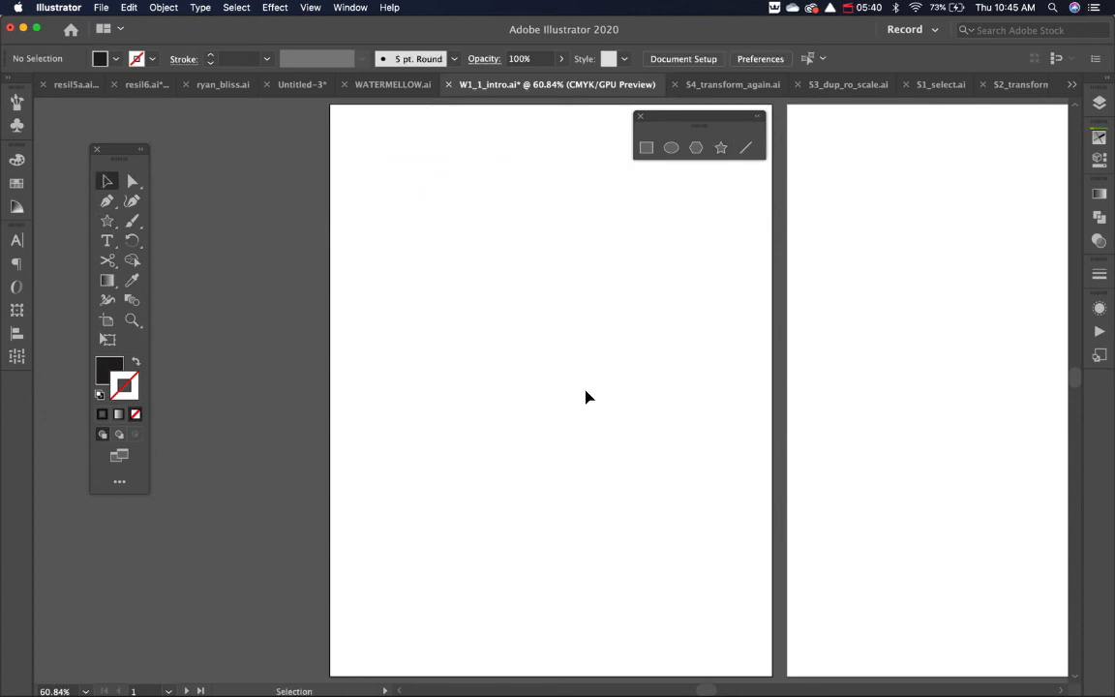
Step: Draw a straight vertical line about 5.11 in long near the artboard's left edge with the Line Segment tool
left_click(746, 149)
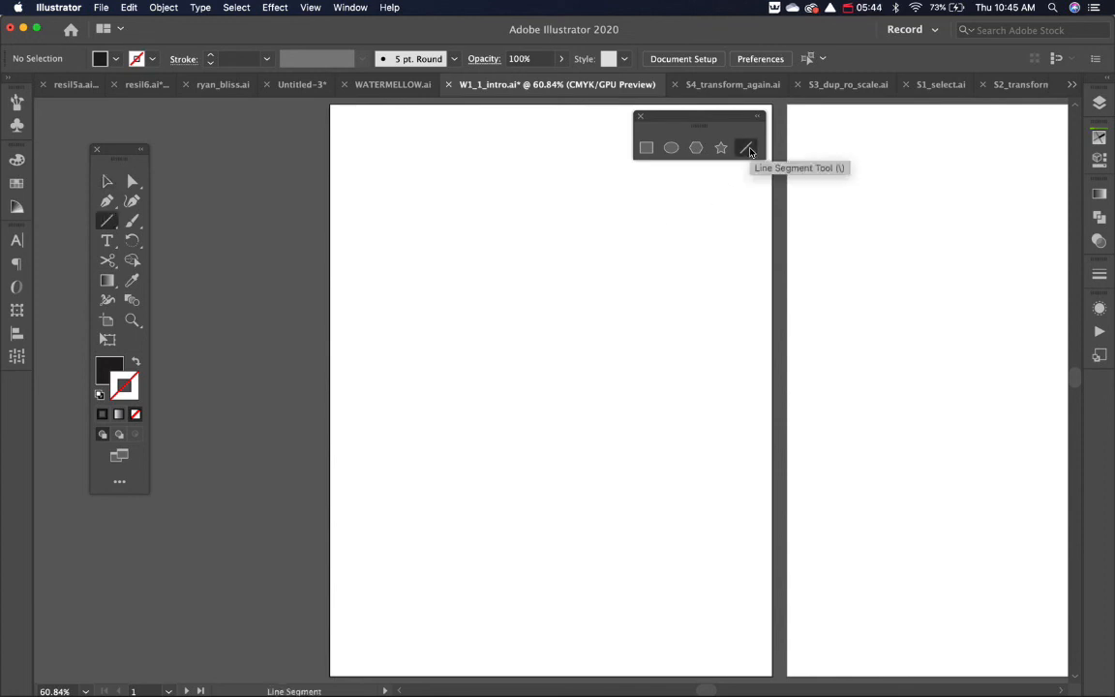
left_click_drag(392, 206, 418, 471)
key("shift")
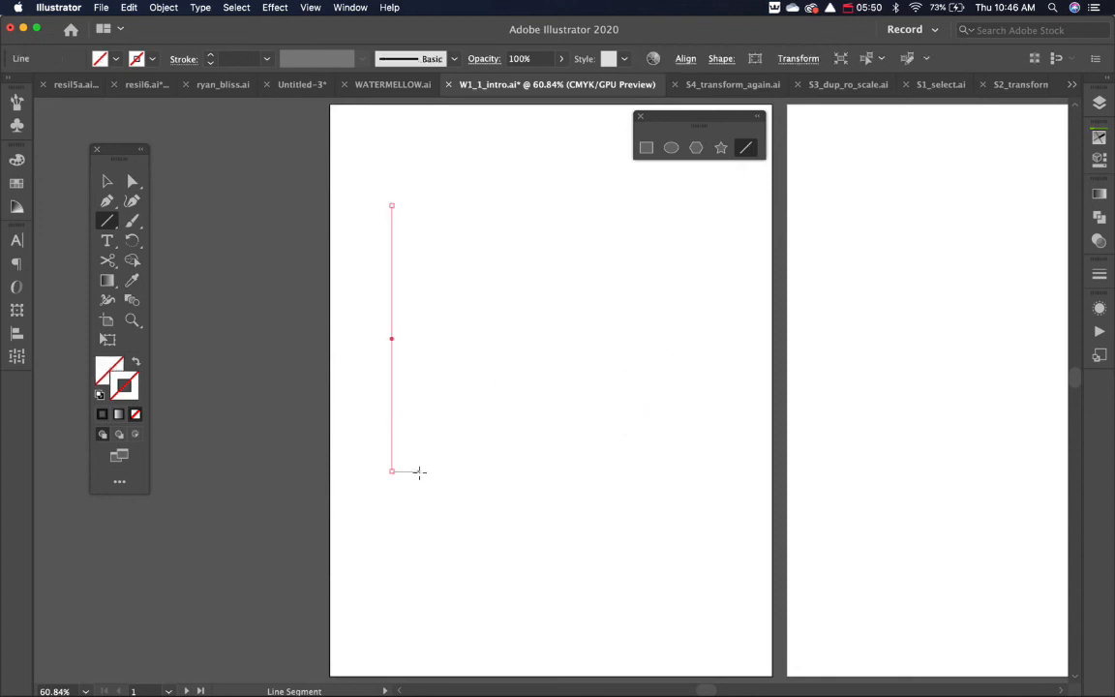
Step: Give the vertical line a dark red stroke of C 27.84, M 91.37, Y 100, K 30.98 and deselect it
left_click(104, 416)
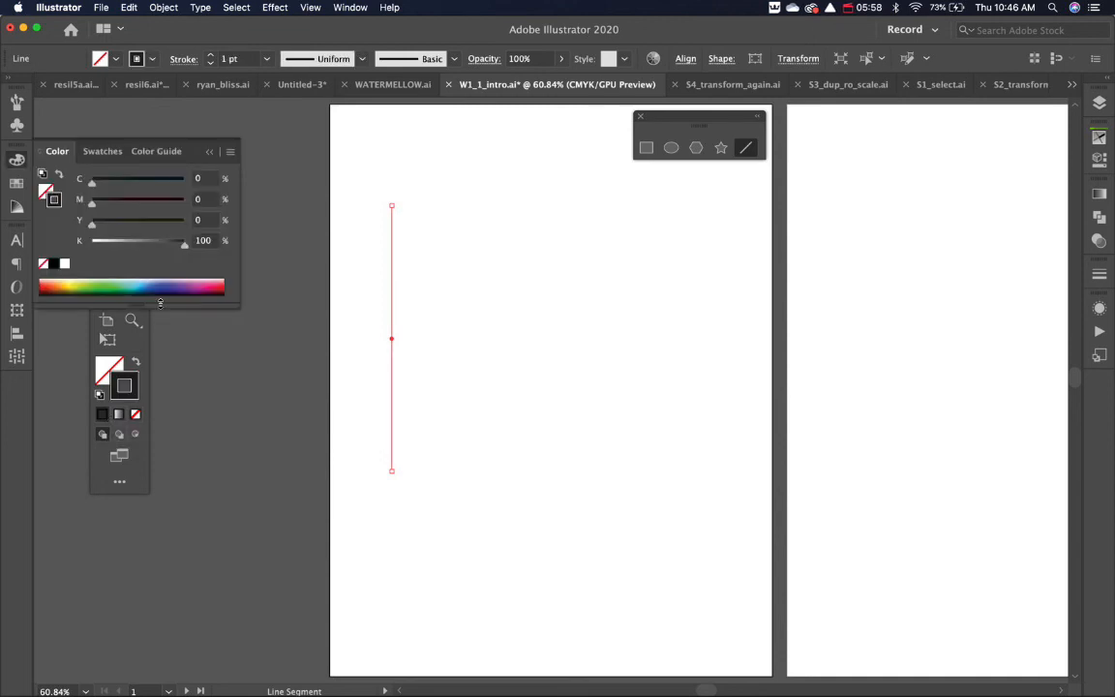
left_click(70, 283)
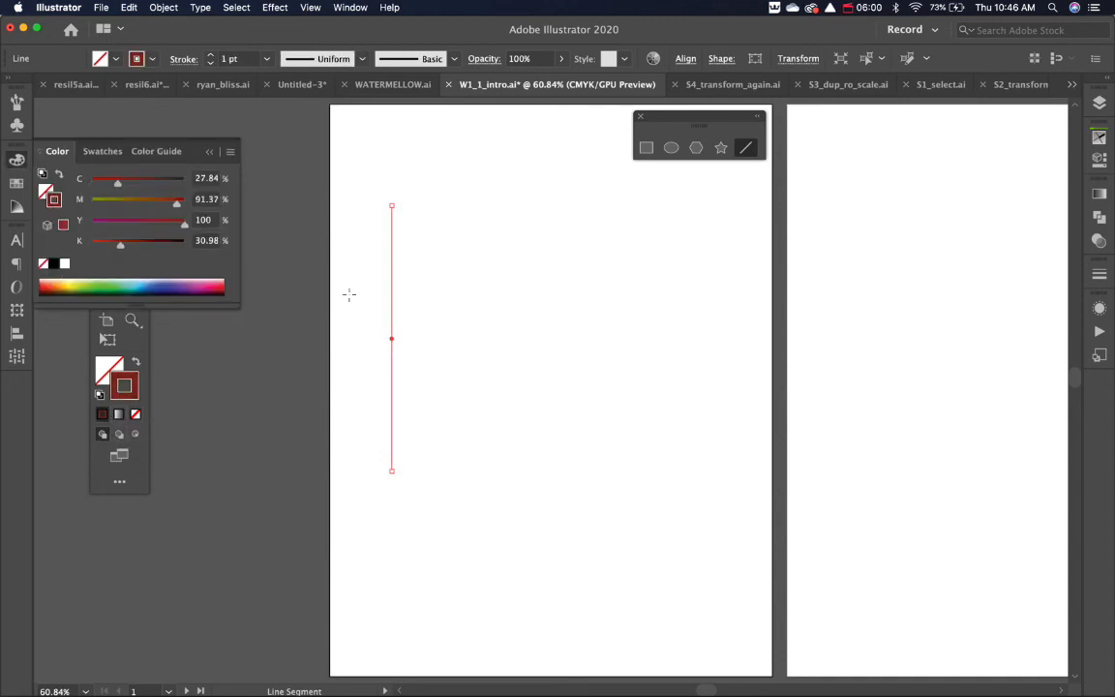
left_click(443, 296)
left_click(64, 219)
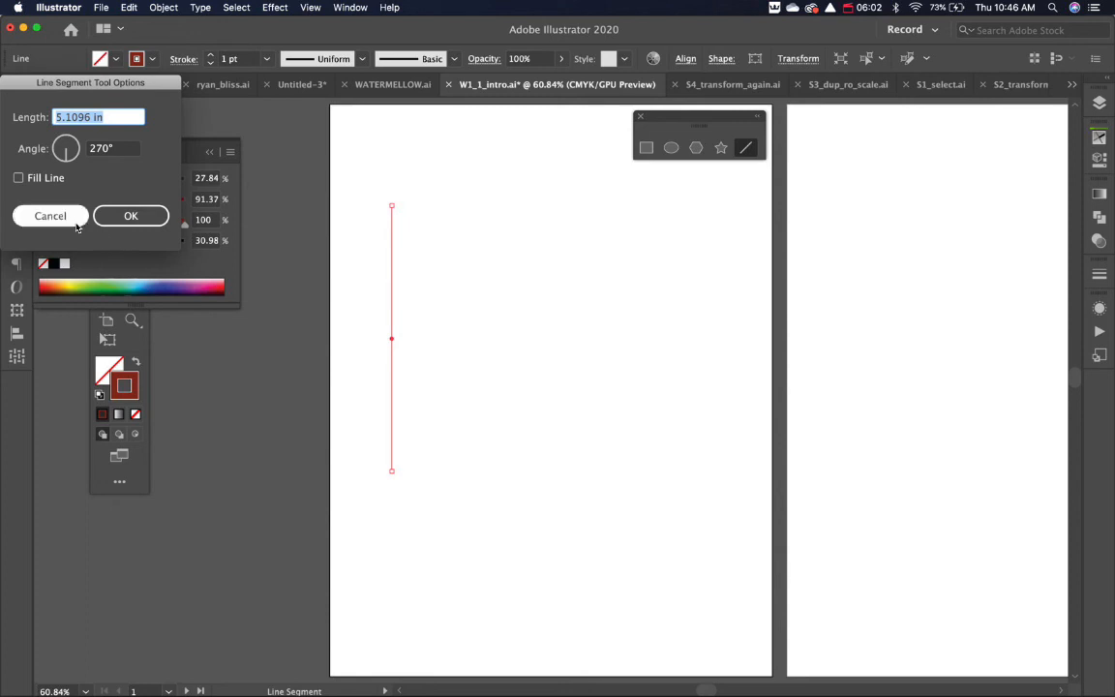
left_click(18, 161)
left_click(106, 181)
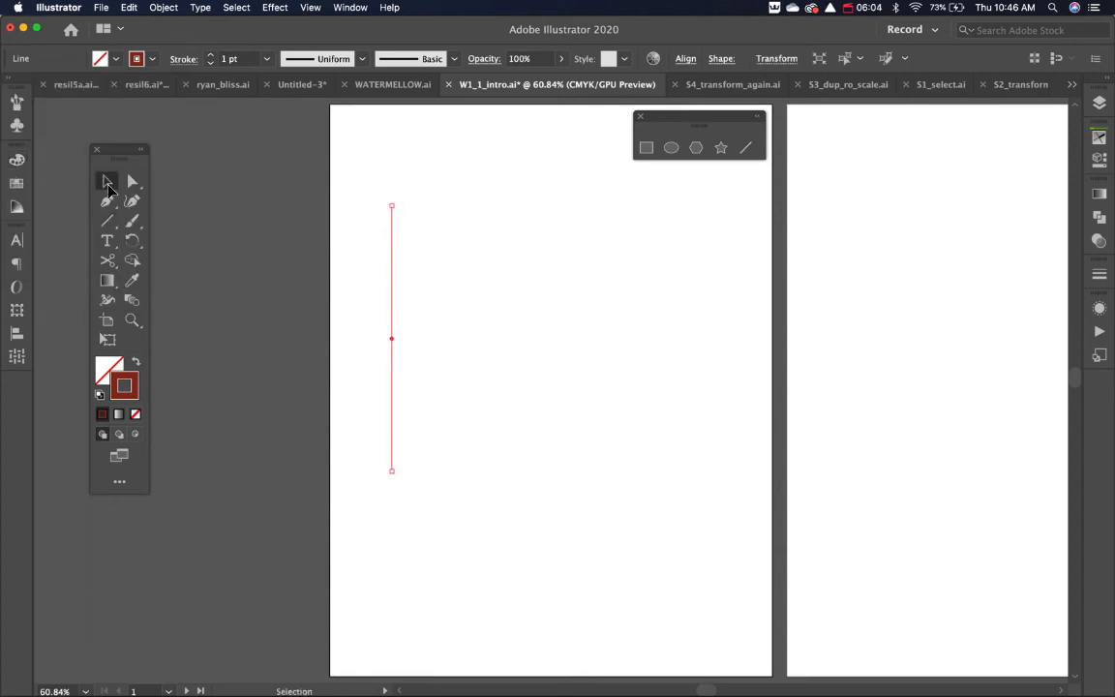
left_click(300, 241)
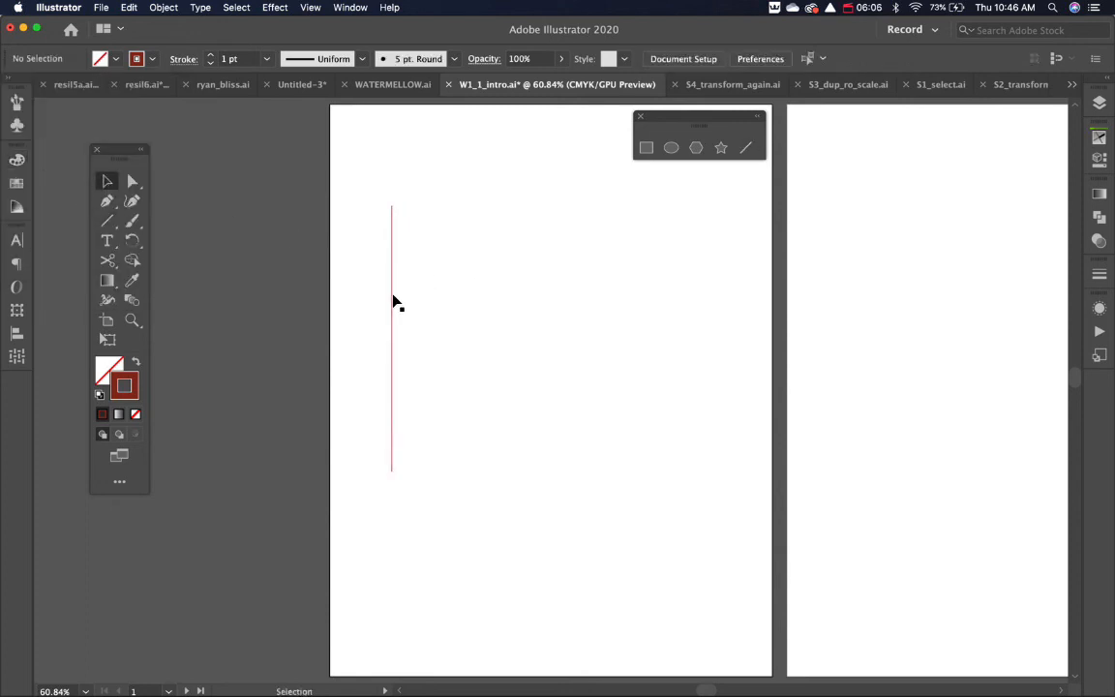